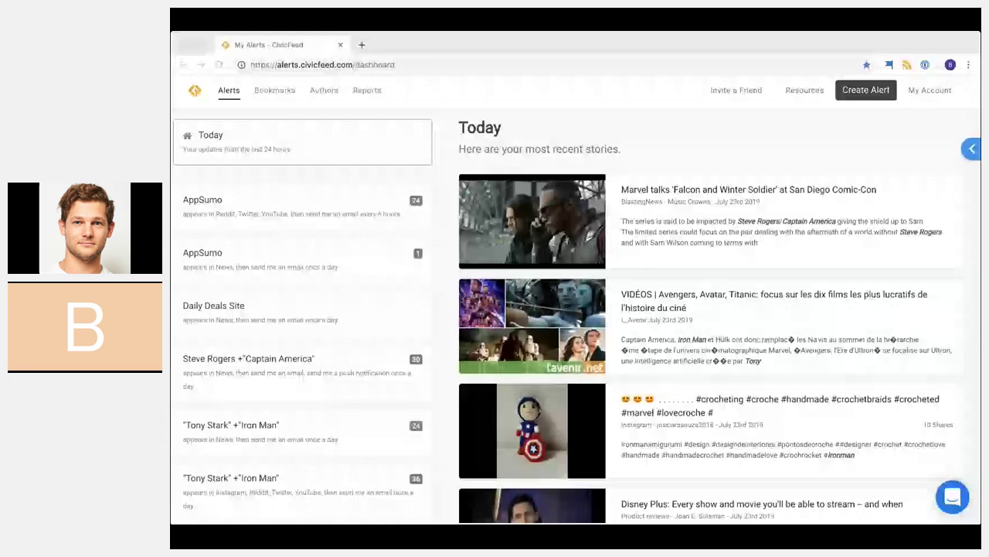
left_click(633, 41)
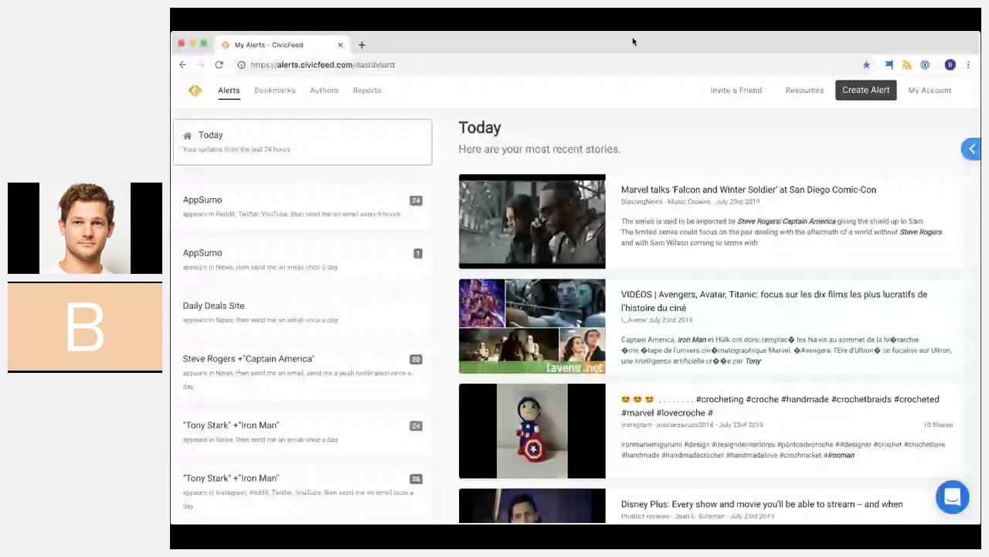
scroll(643, 241, "down", 1)
scroll(641, 271, "up", 1)
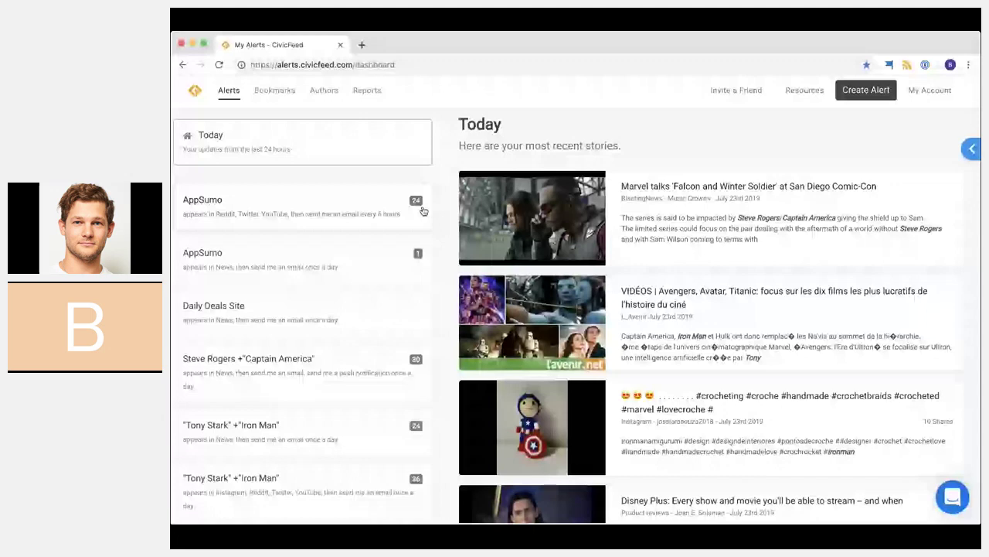
Step: Start a new alert and enter the monitoring query "Tony Stark" +"Ironman"
left_click(865, 91)
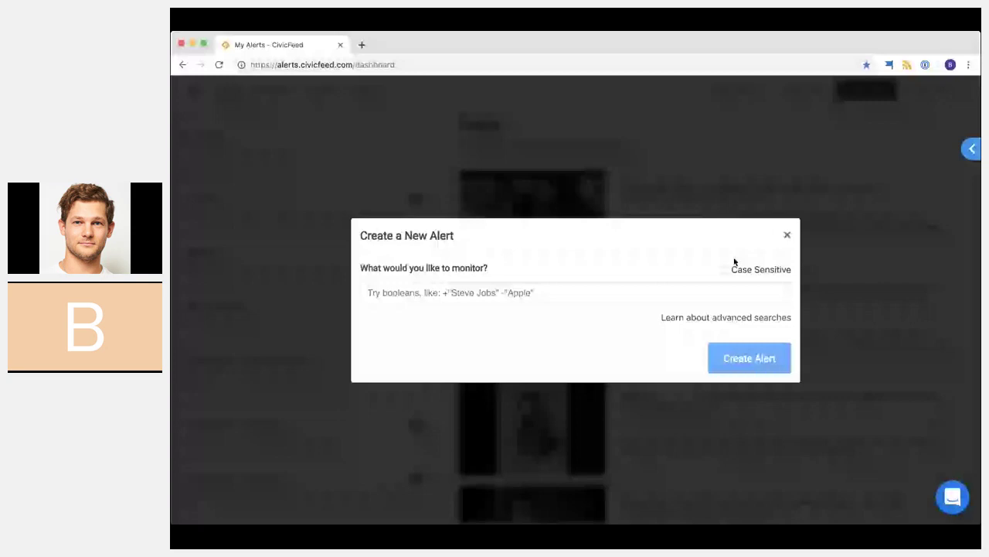
left_click(650, 289)
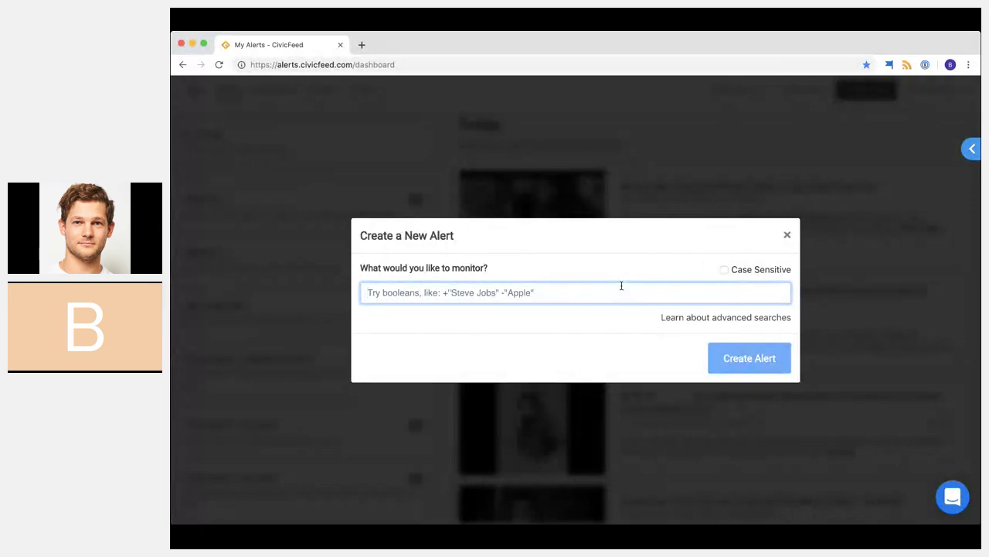
type("To")
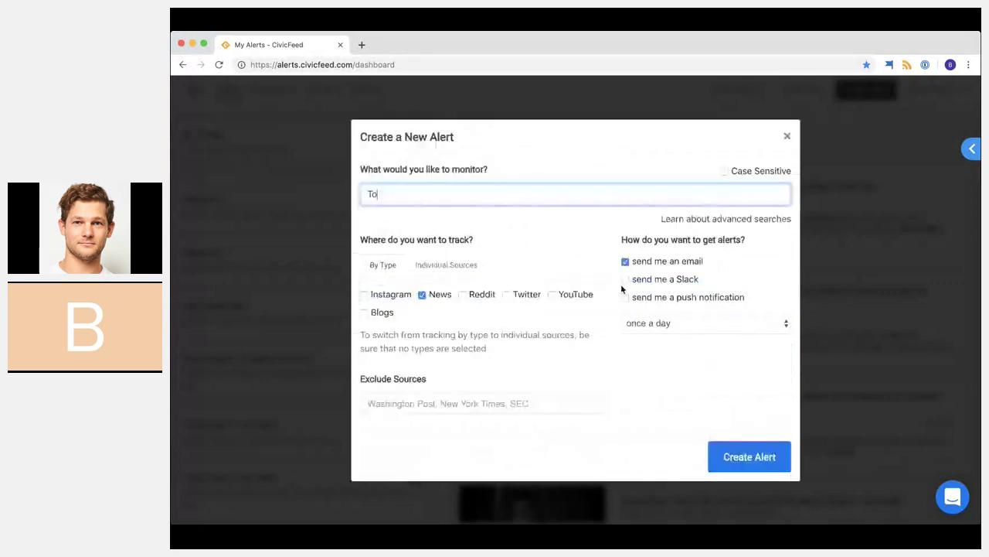
key("BackSpace")
key("BackSpace")
type("\"Tony ")
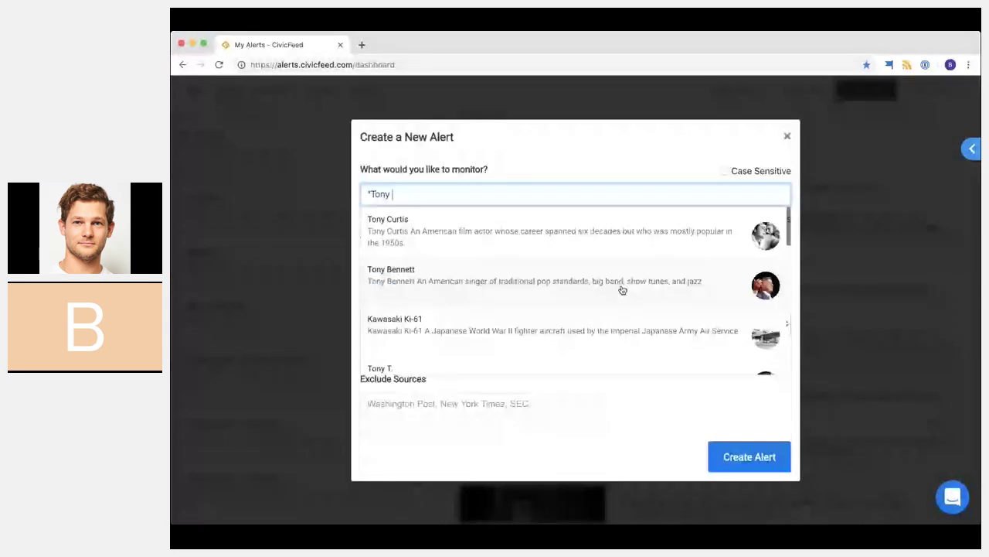
type("Stark\" ")
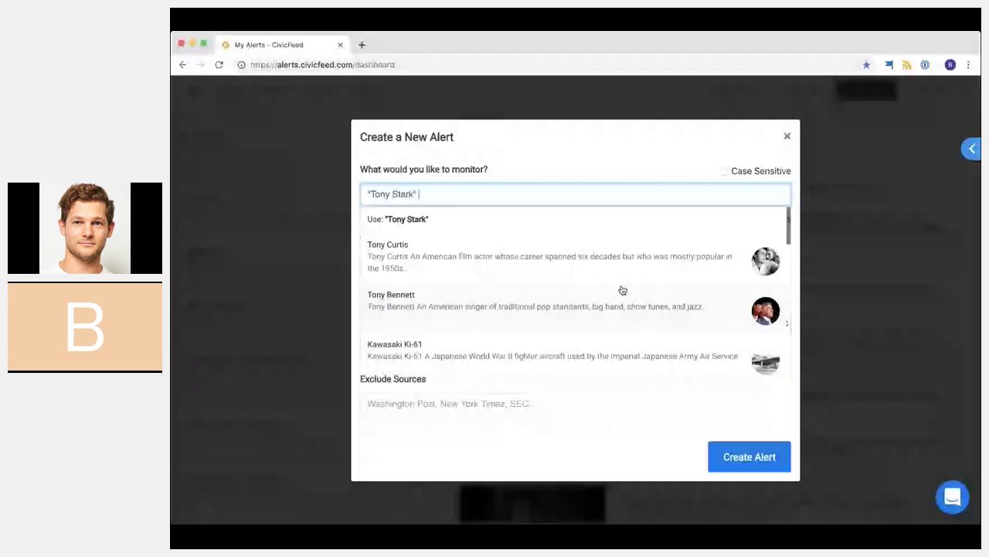
type("+\"Ironman\"")
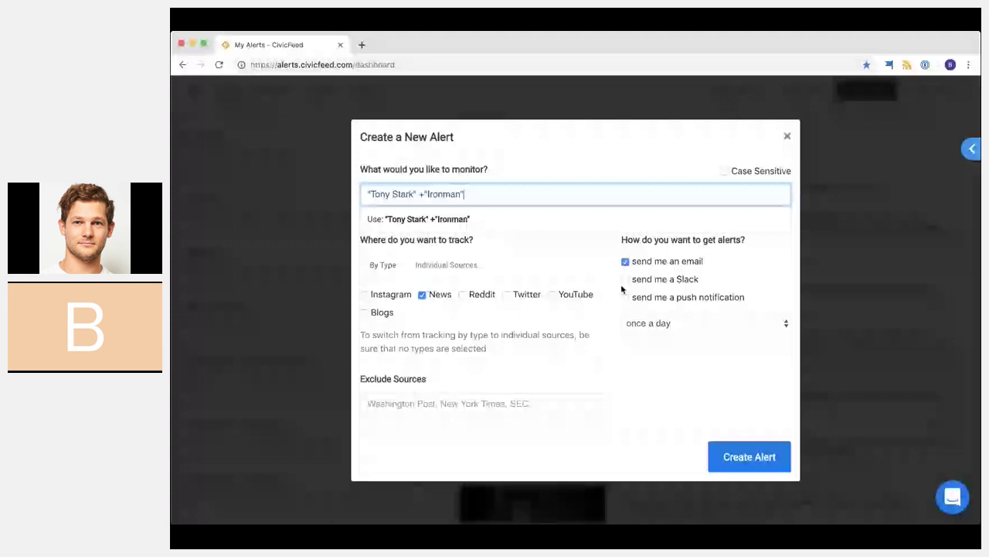
Step: Change the query to "Tony Stark" | "Ironman" and create the alert, tracking News with a daily email
left_click(423, 195)
key("BackSpace")
type("|")
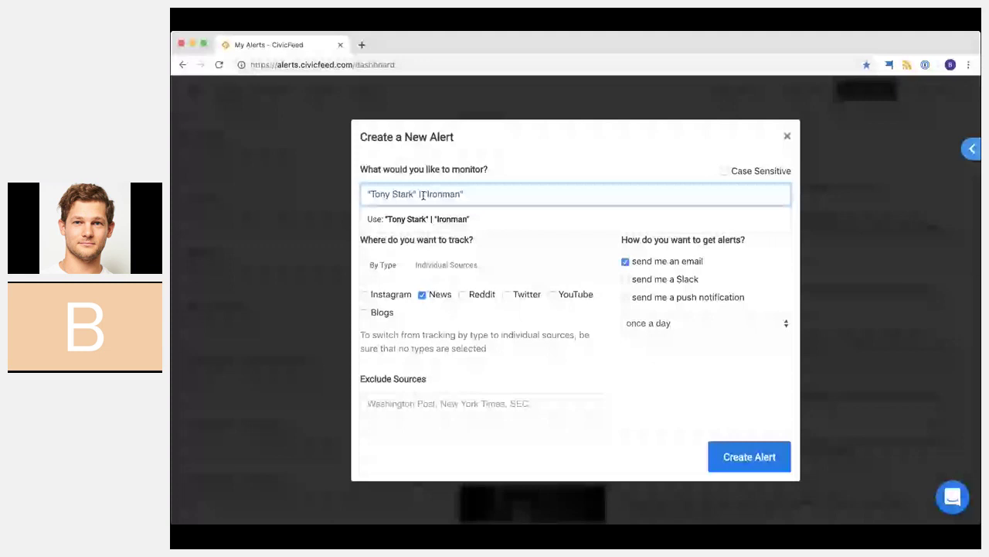
left_click(498, 230)
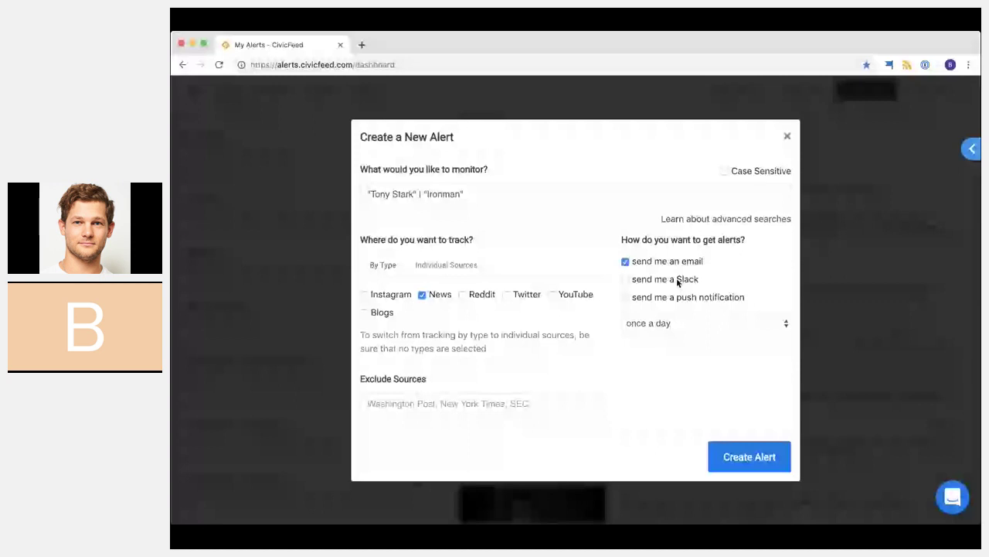
left_click(734, 462)
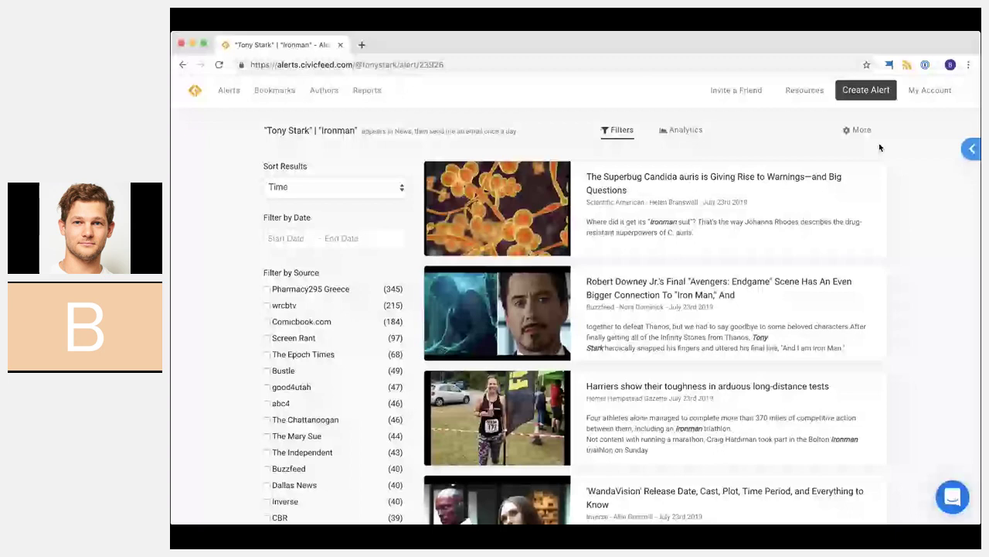
Step: Sort the alert's results by Social Shares
left_click(857, 130)
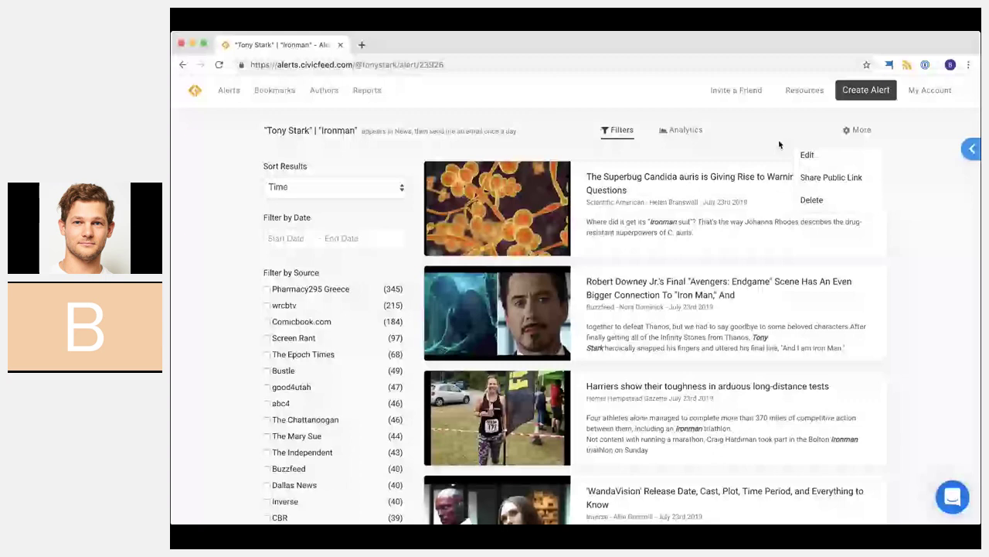
scroll(480, 165, "down", 1)
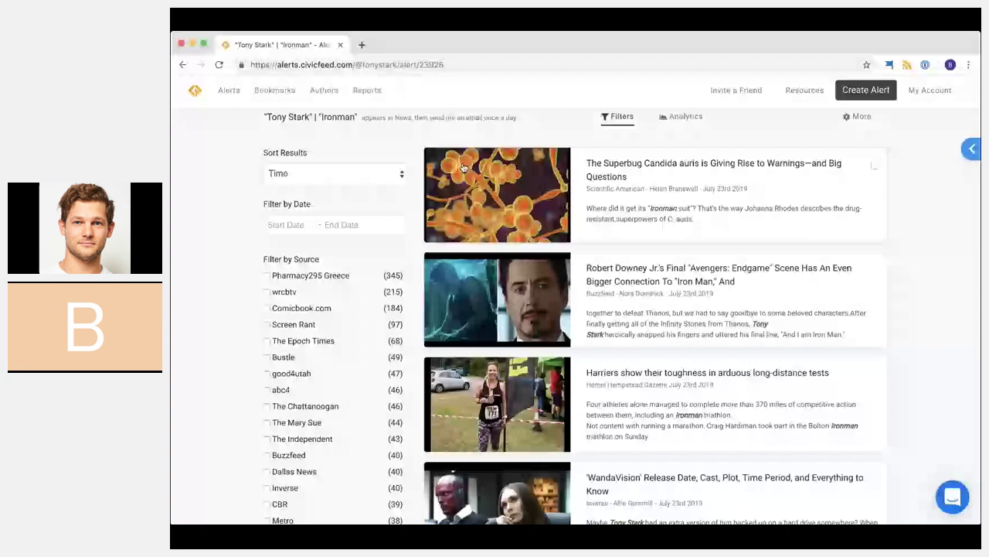
left_click(306, 174)
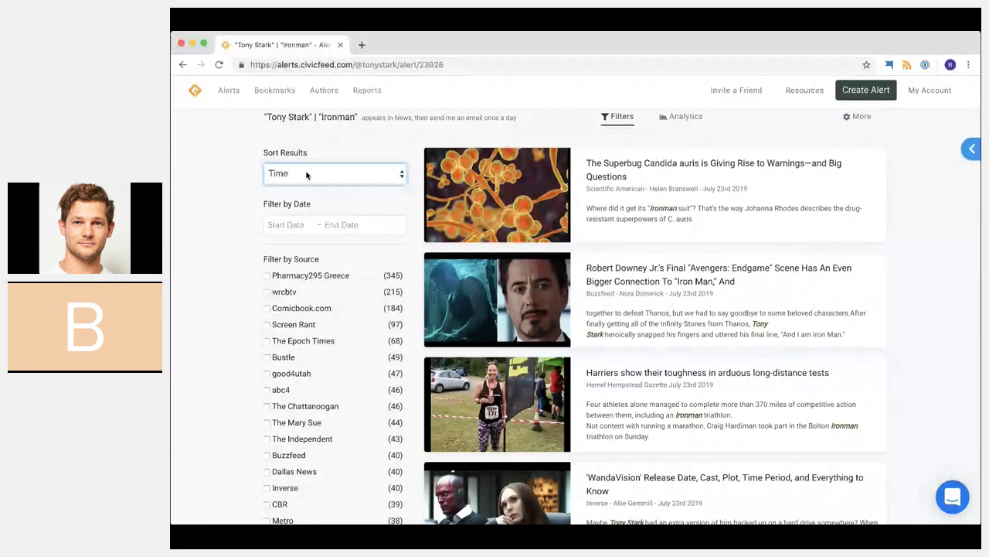
left_click(306, 189)
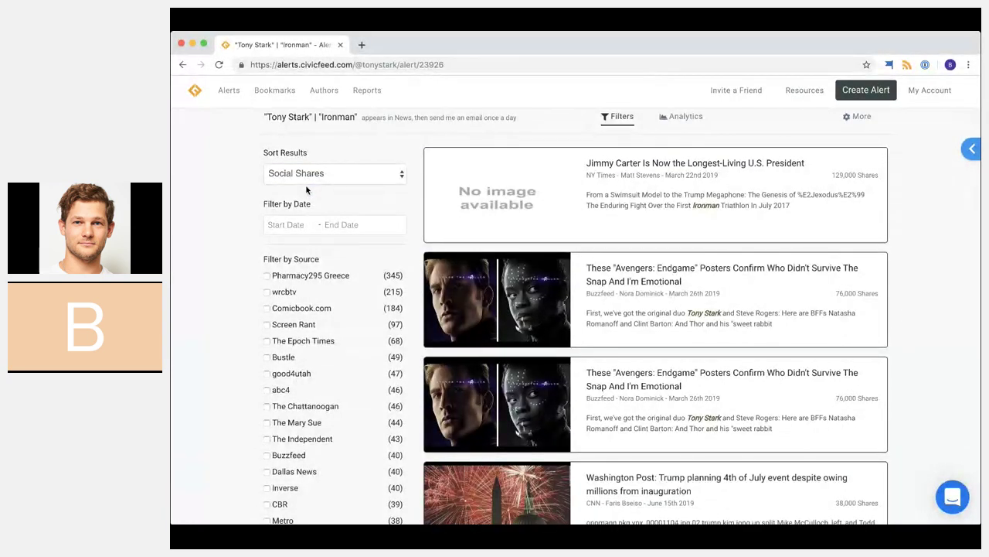
Step: Filter the results by the source The Independent and clear that source filter again
scroll(306, 189, "down", 1)
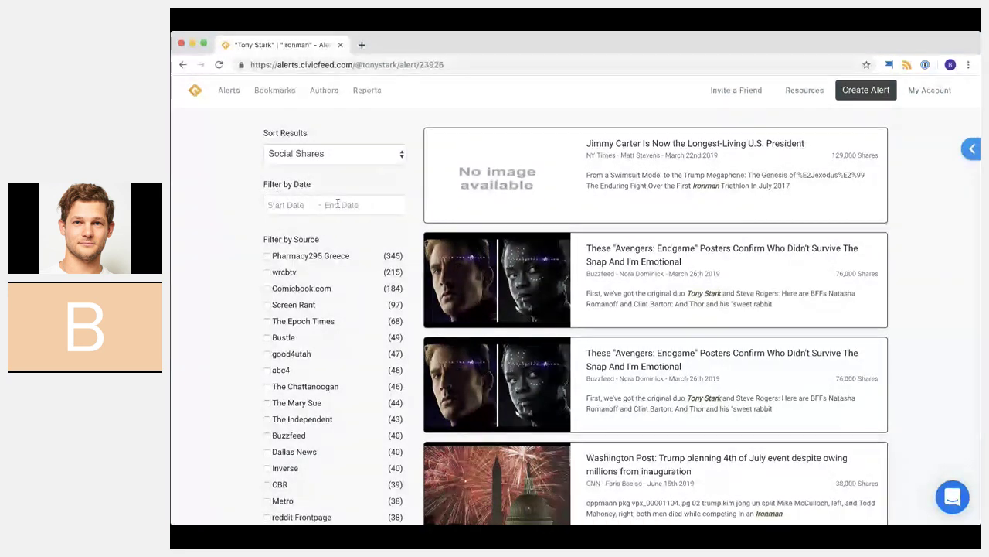
scroll(239, 242, "down", 5)
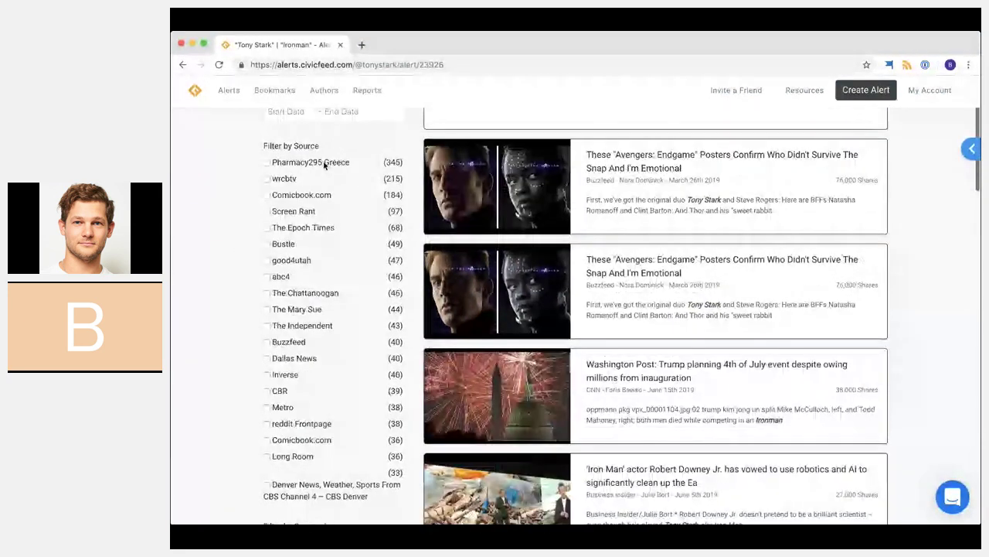
left_click(267, 325)
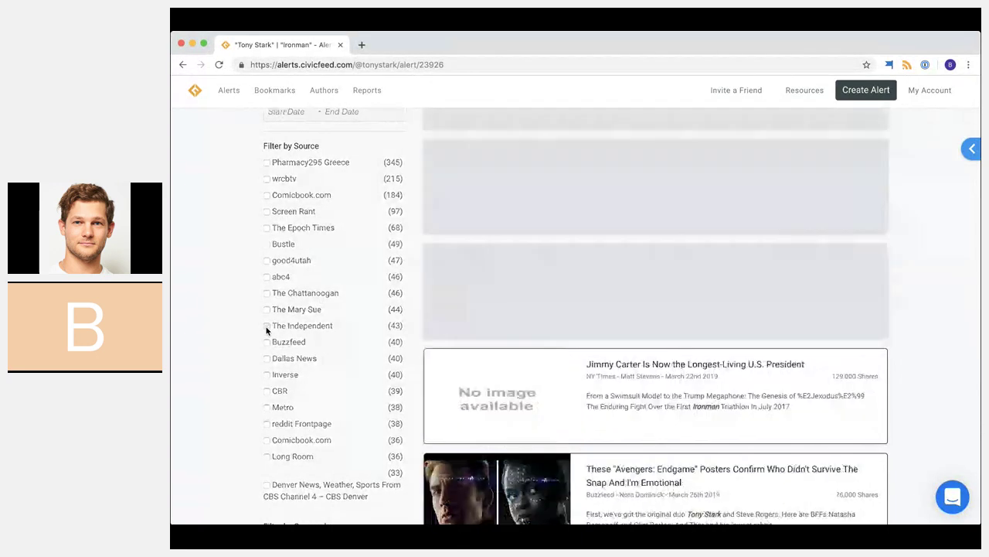
left_click(267, 325)
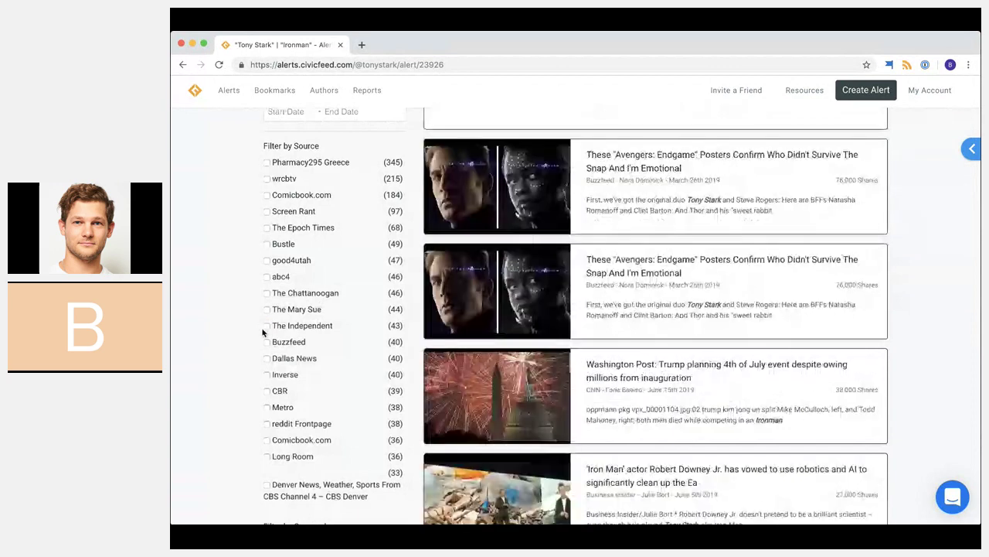
Step: Try to save a custom geo filter by drawing a polygon across the southern United States, from Southern California to Florida
scroll(241, 345, "down", 2)
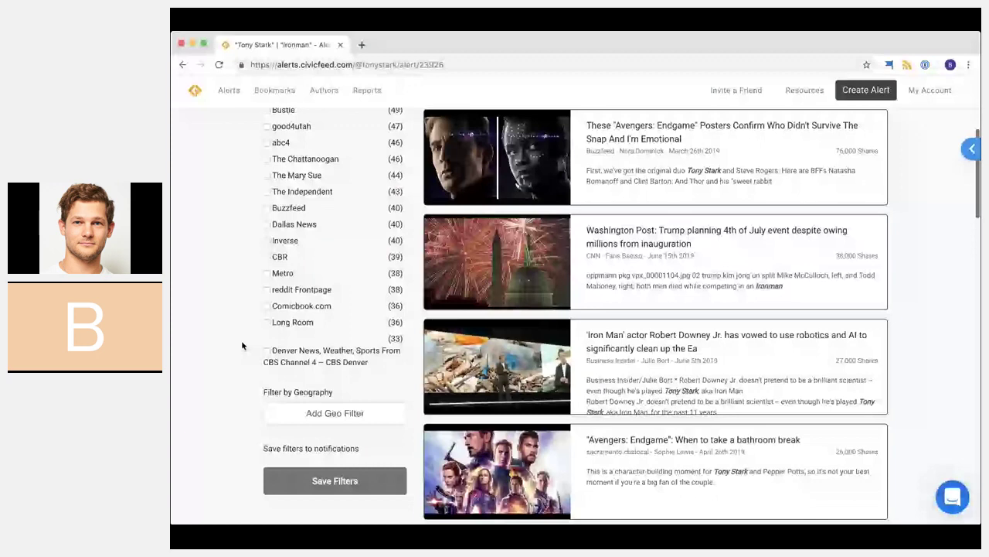
left_click(334, 413)
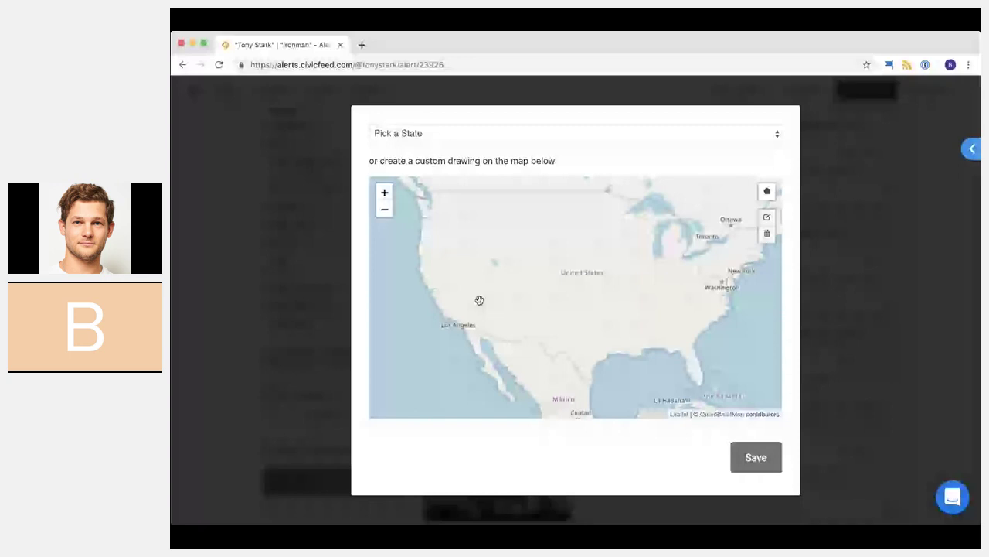
left_click(766, 192)
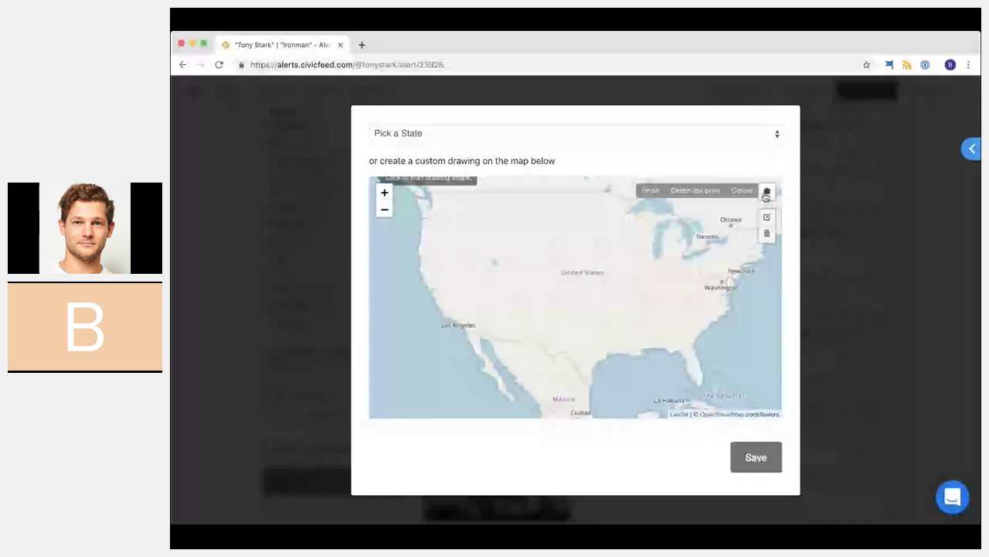
left_click(482, 306)
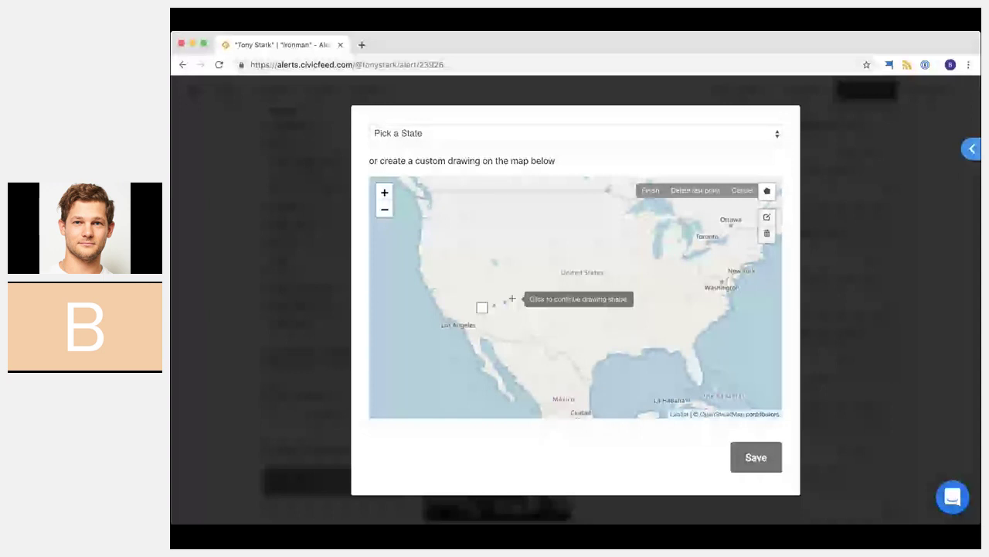
left_click(486, 297)
left_click(733, 296)
left_click(733, 310)
left_click(694, 347)
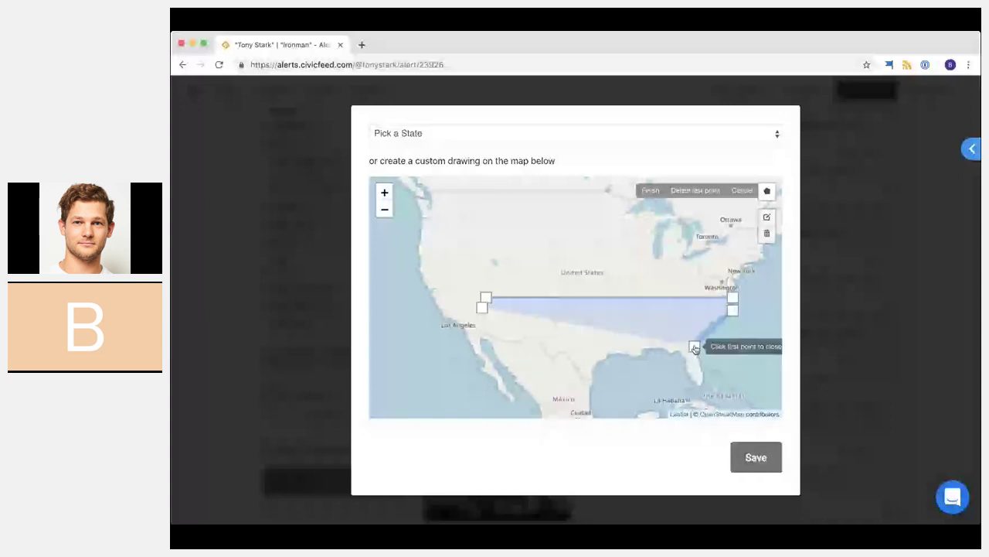
left_click(704, 382)
left_click(592, 374)
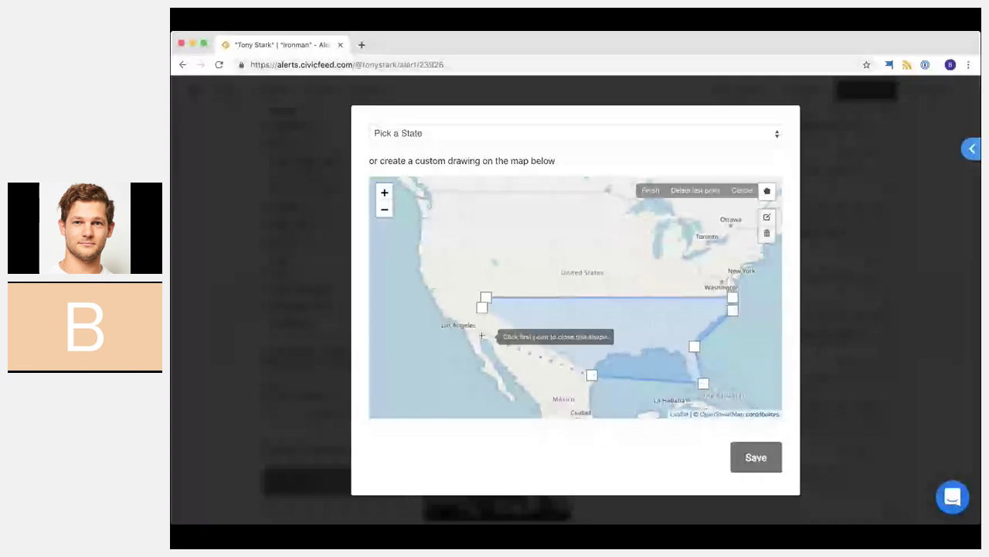
left_click(477, 333)
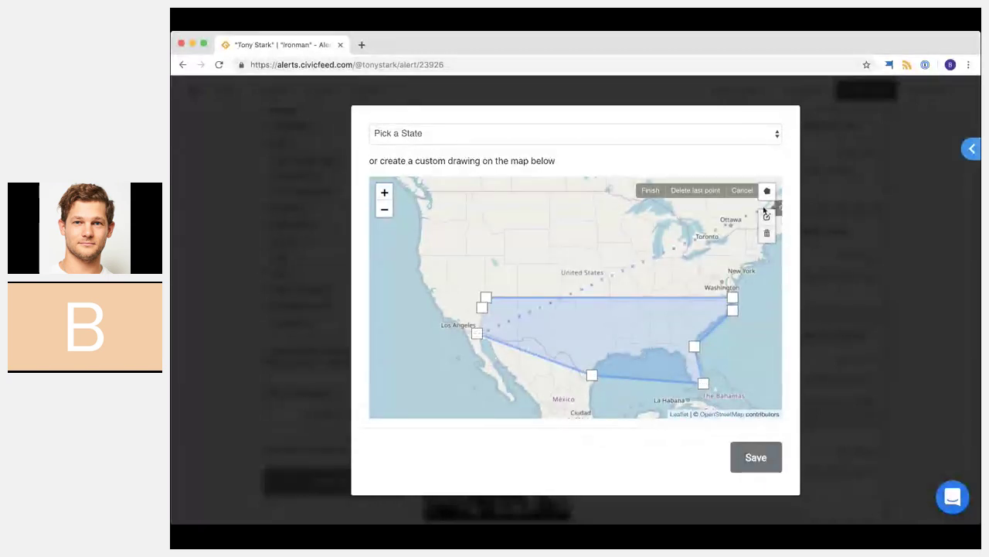
left_click(756, 457)
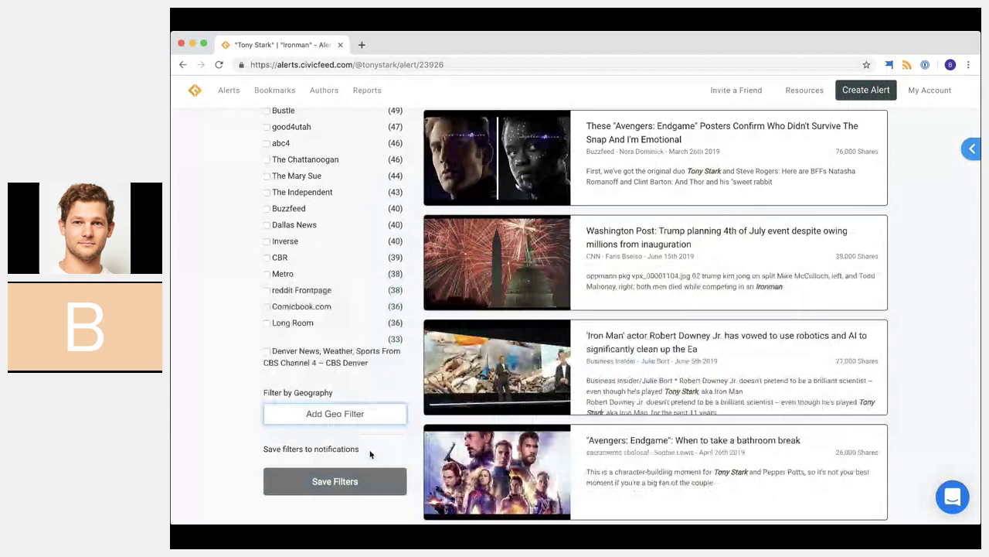
Step: Open the Buzzfeed "Avengers: Endgame" posters story, examine its mentions and shares-over-time chart, and close its details
scroll(370, 454, "up", 1)
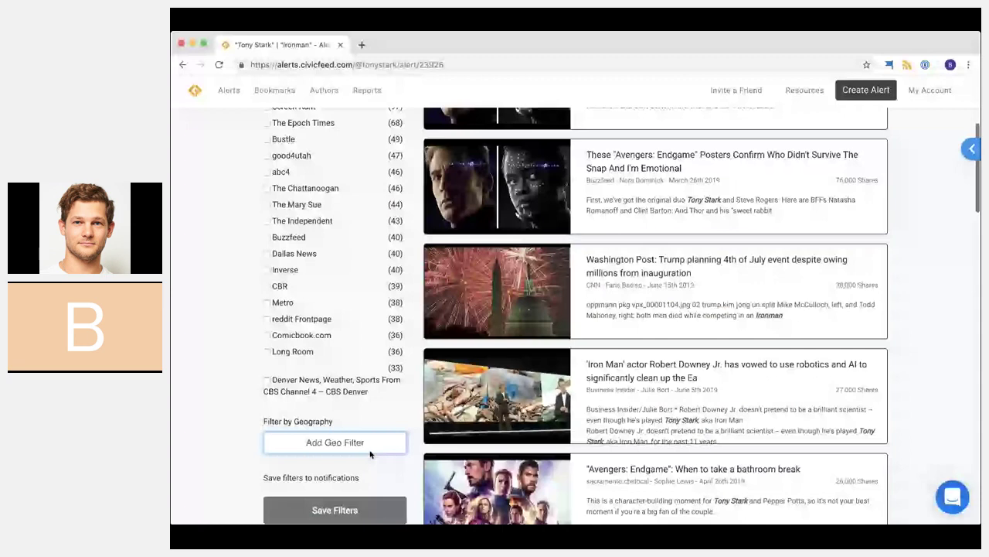
left_click(605, 309)
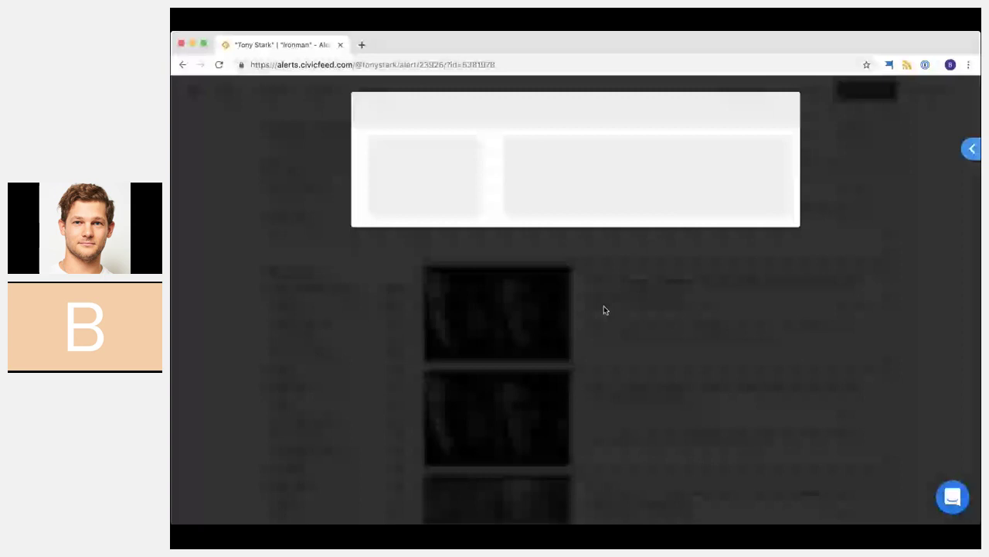
scroll(712, 256, "down", 1)
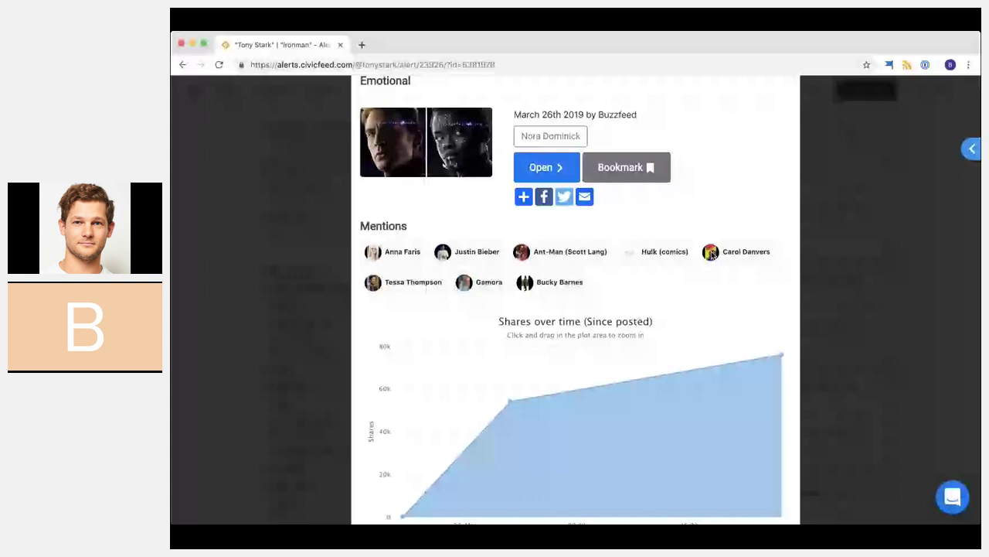
scroll(629, 350, "down", 1)
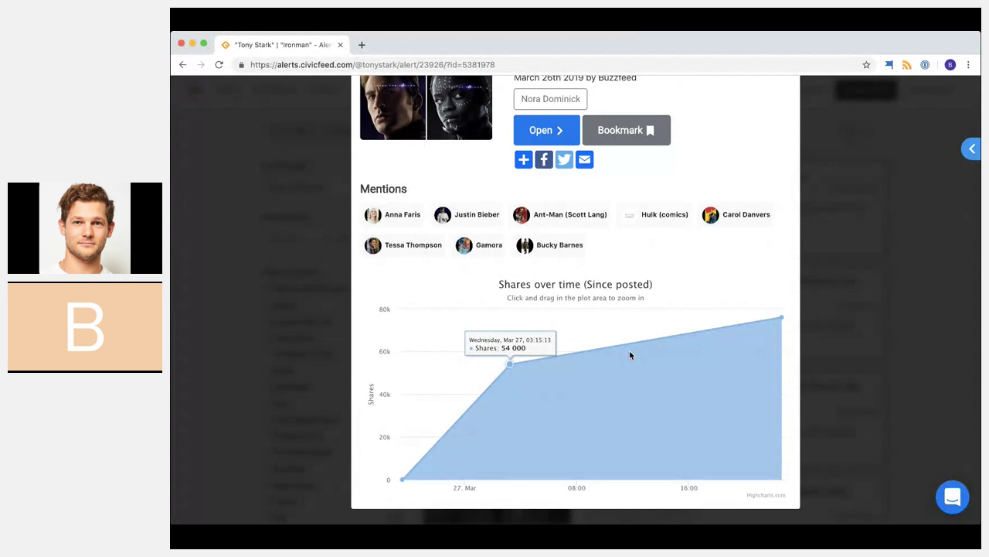
scroll(630, 354, "up", 2)
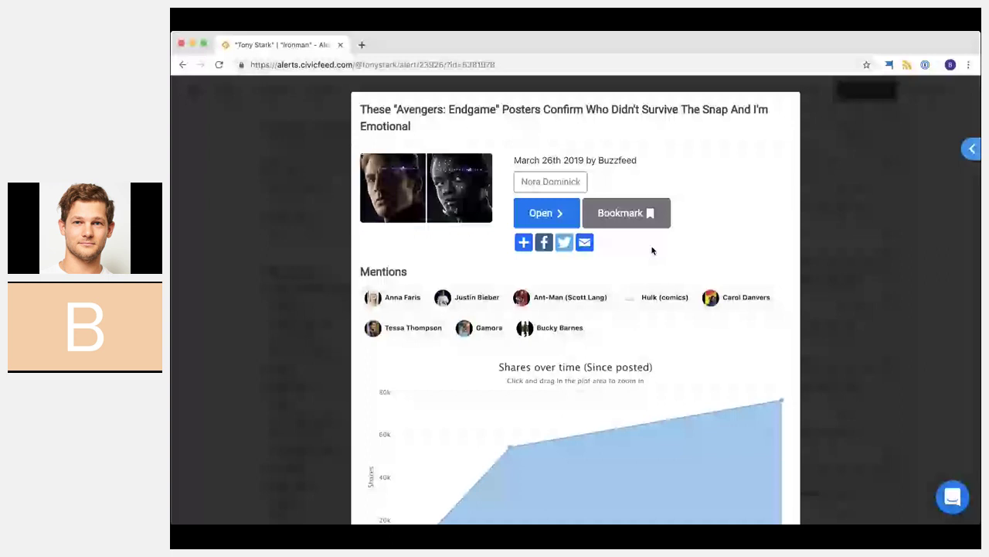
mouse_move(570, 183)
left_click(302, 173)
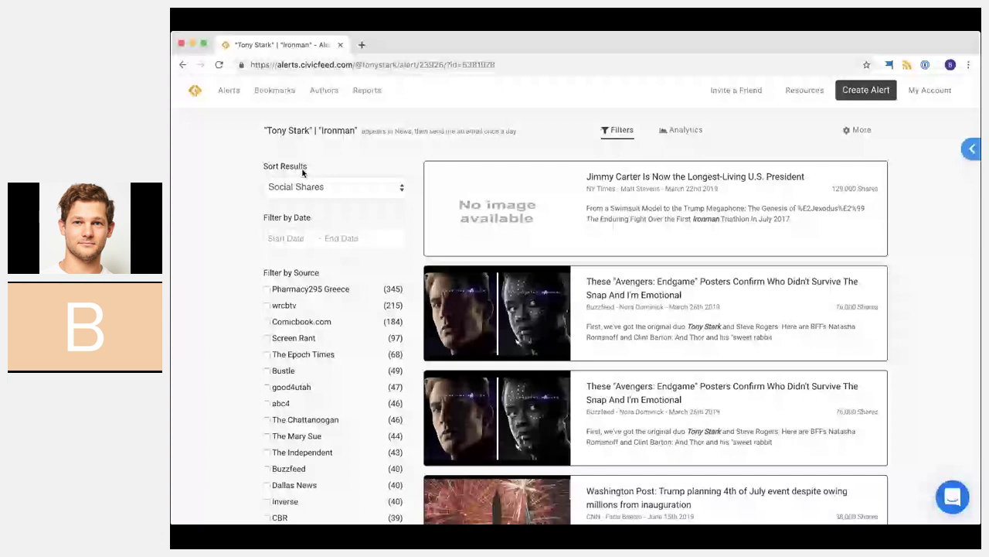
Step: Open the alert's analytics and compare its stories with the Steve Rogers +"Captain America" alert
left_click(683, 133)
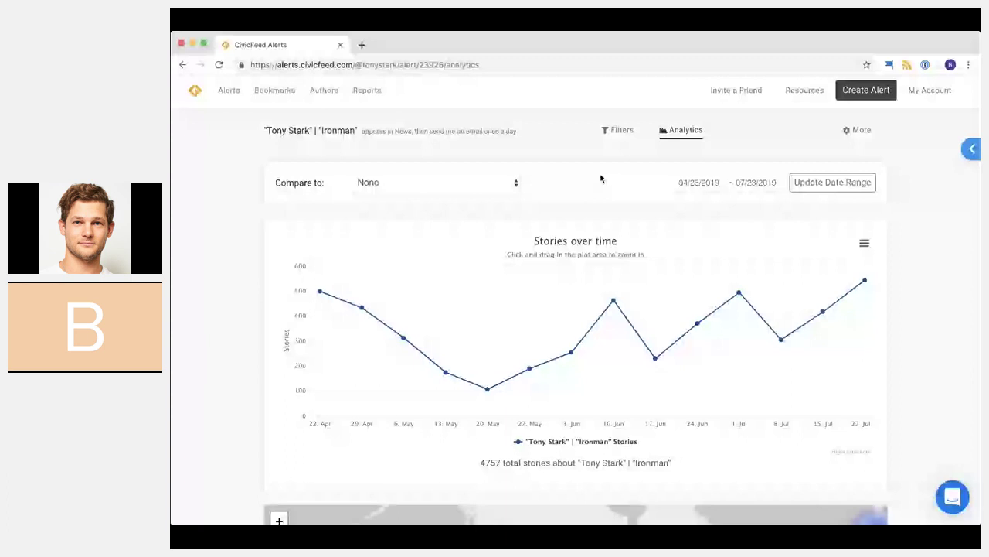
scroll(666, 285, "down", 1)
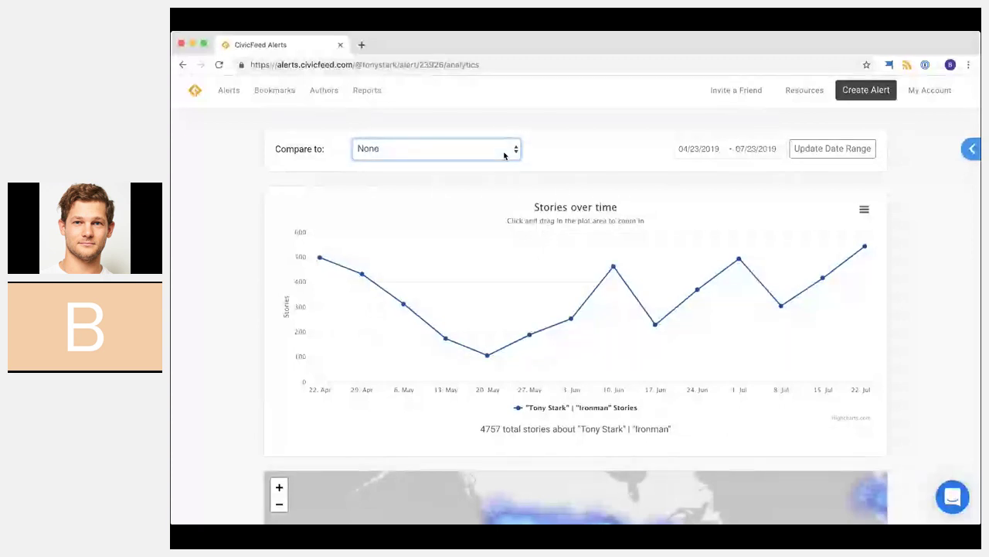
left_click(498, 201)
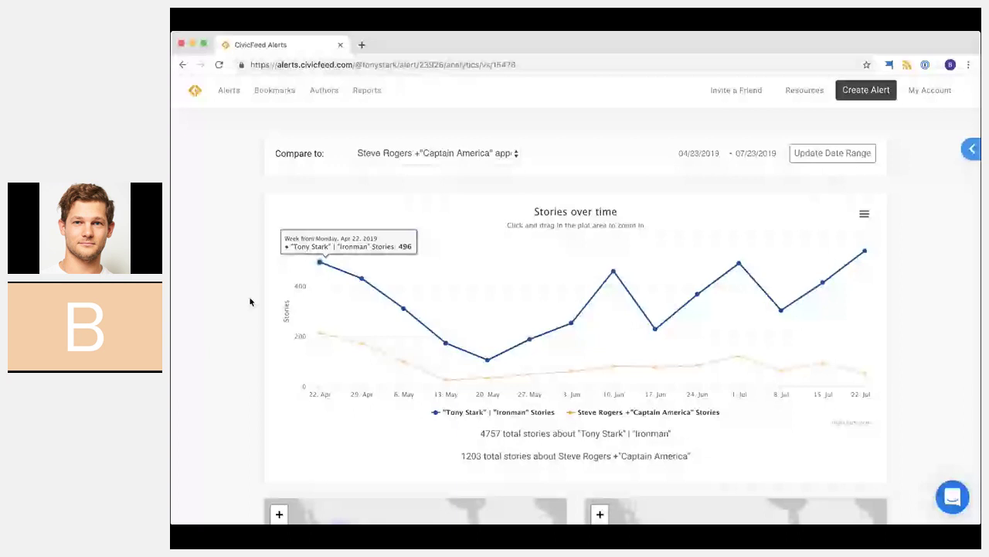
Step: Examine both alerts' stories-over-time chart, heatmaps, social engagement figures, and top publishers and authors tables
scroll(250, 303, "down", 3)
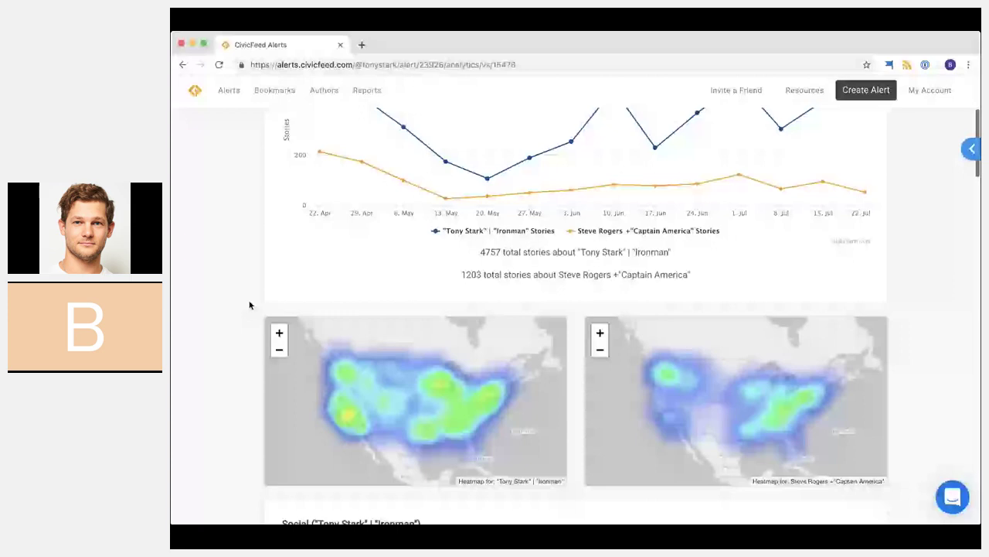
scroll(250, 305, "down", 3)
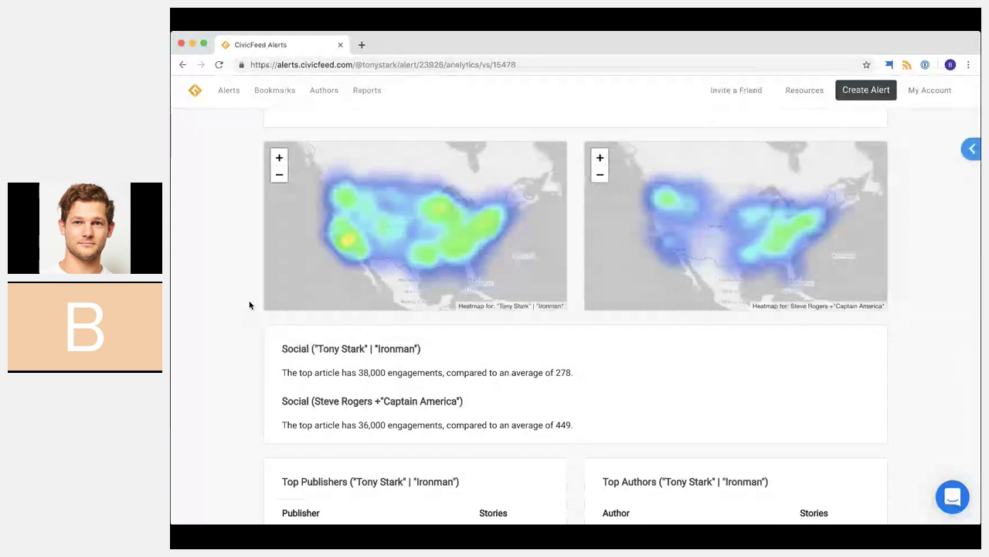
scroll(249, 305, "down", 2)
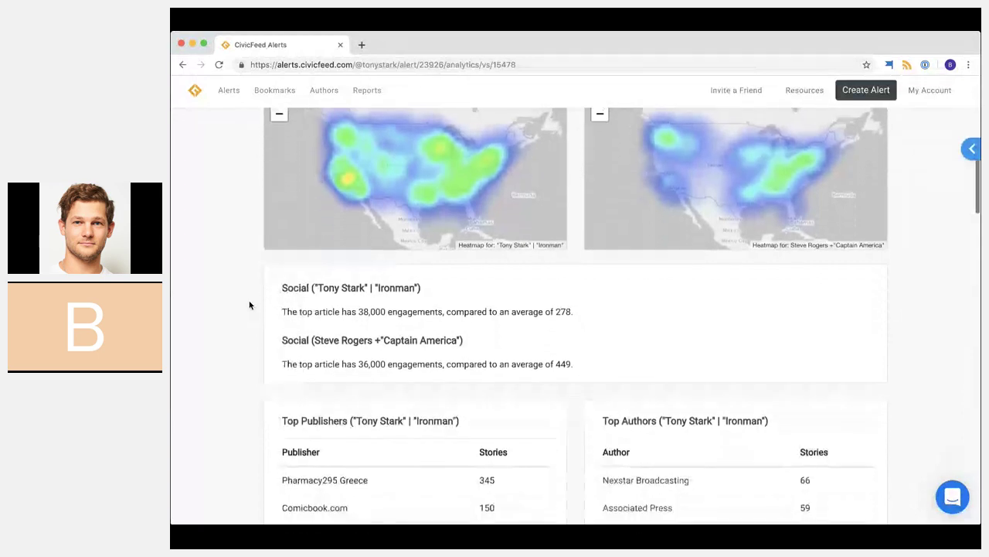
scroll(249, 304, "down", 2)
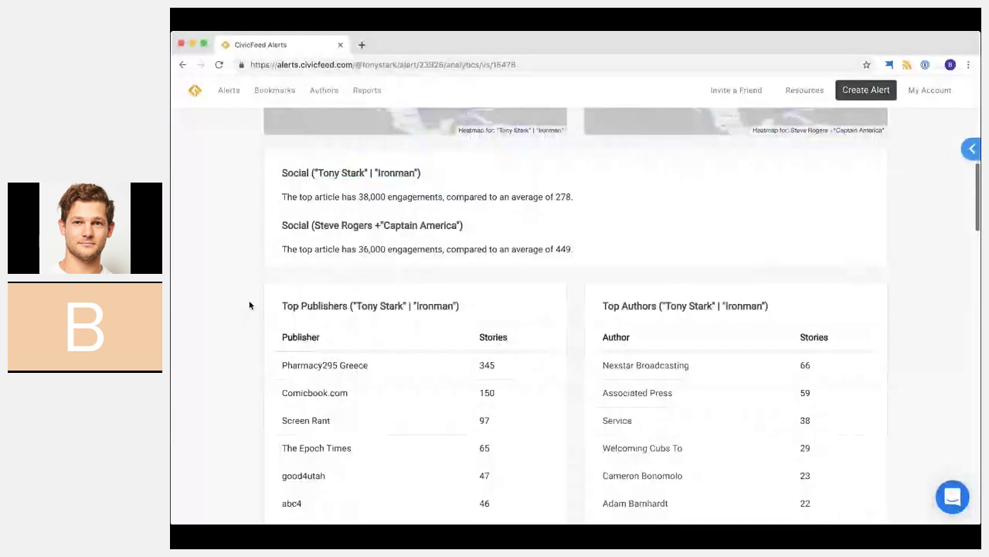
scroll(250, 304, "down", 2)
scroll(250, 304, "down", 1)
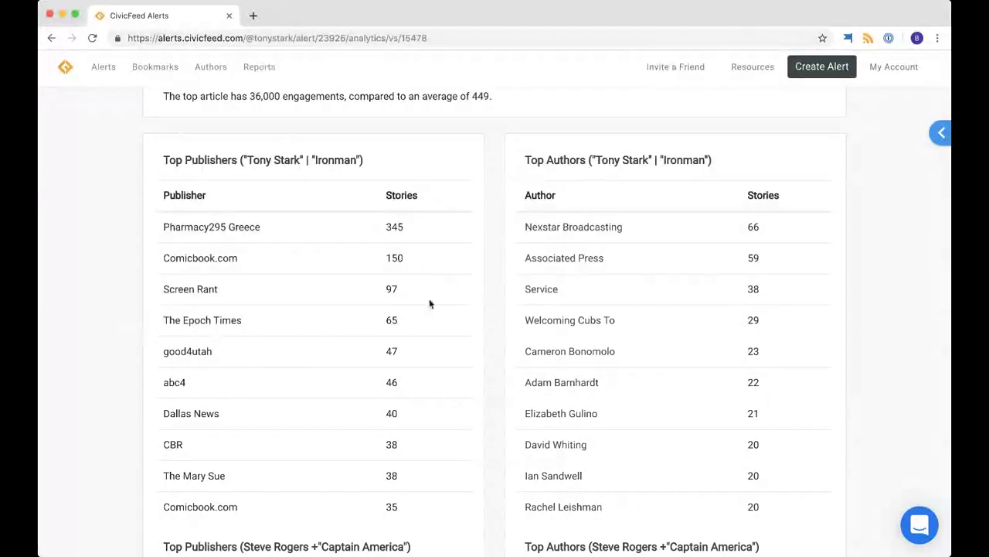
scroll(431, 304, "down", 1)
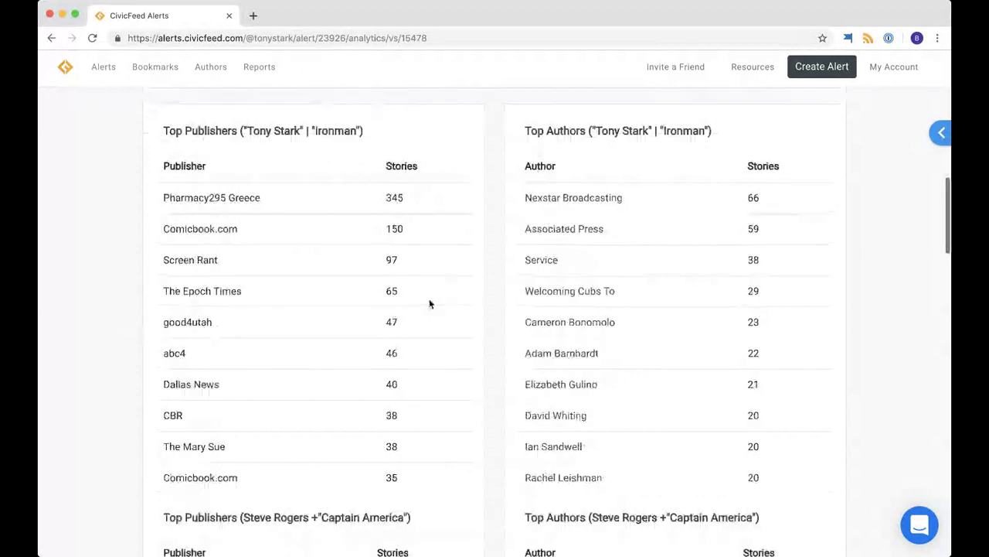
scroll(431, 304, "down", 5)
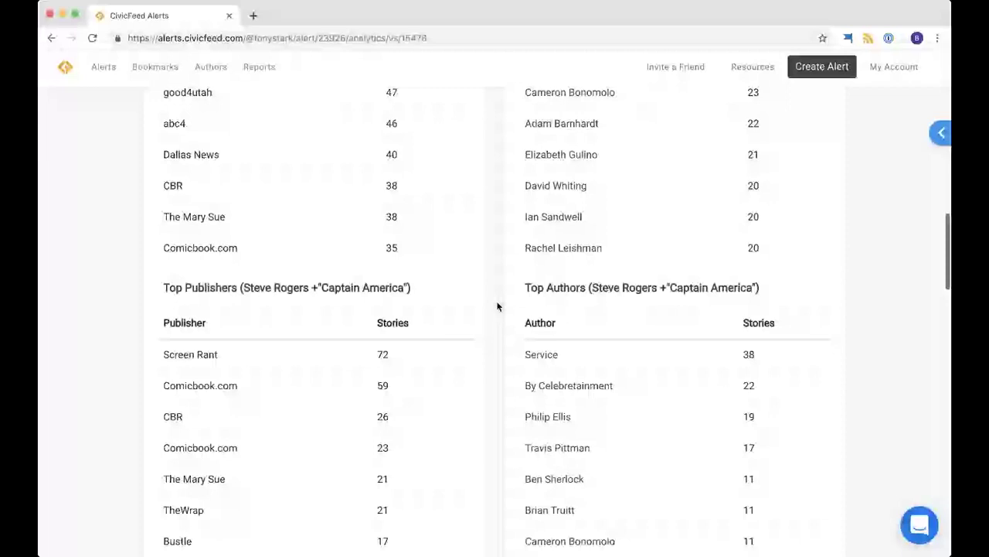
scroll(497, 307, "down", 2)
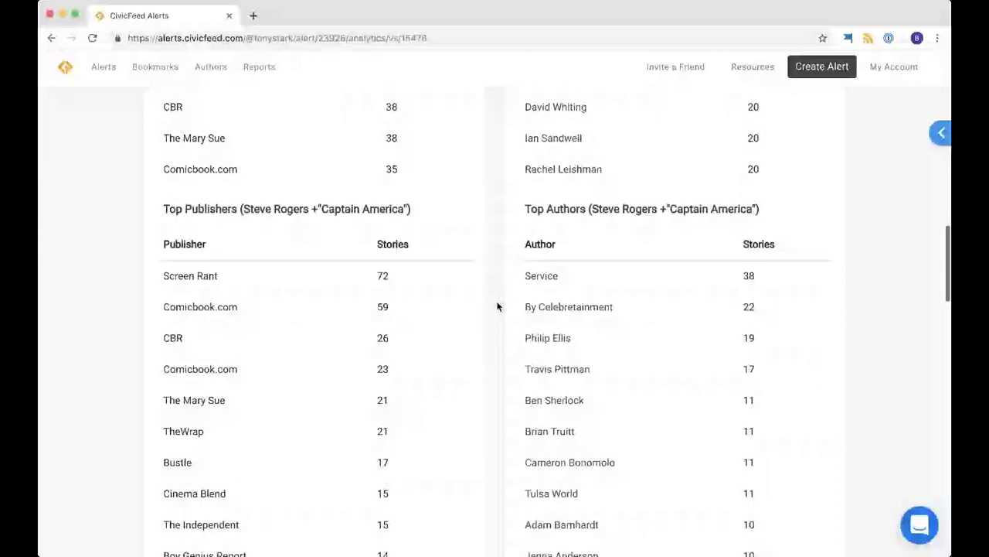
scroll(544, 235, "up", 1)
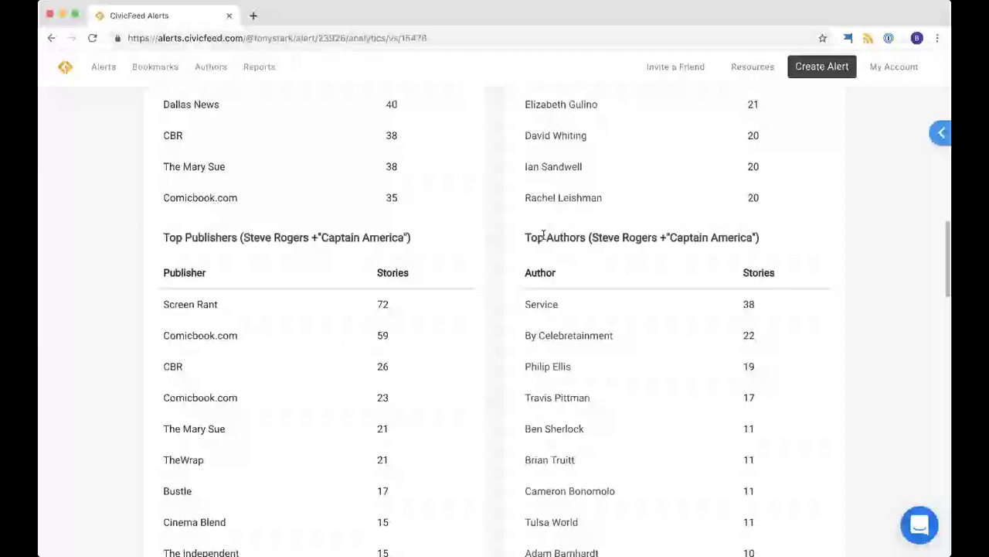
Step: Open the profile of the eighth author in the "Tony Stark" | "Ironman" Top Authors table and examine the topics, weekly stories and tweets
left_click(556, 135)
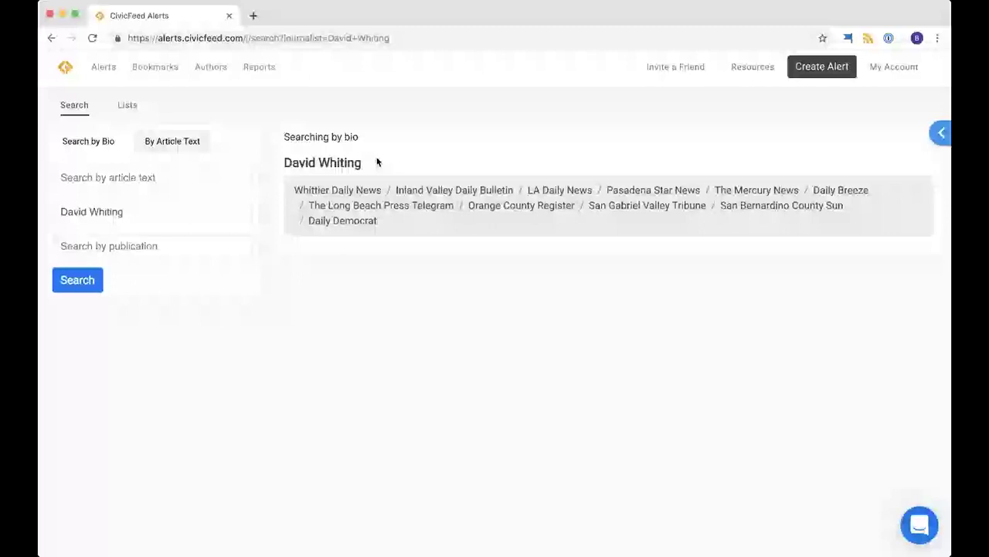
left_click(349, 162)
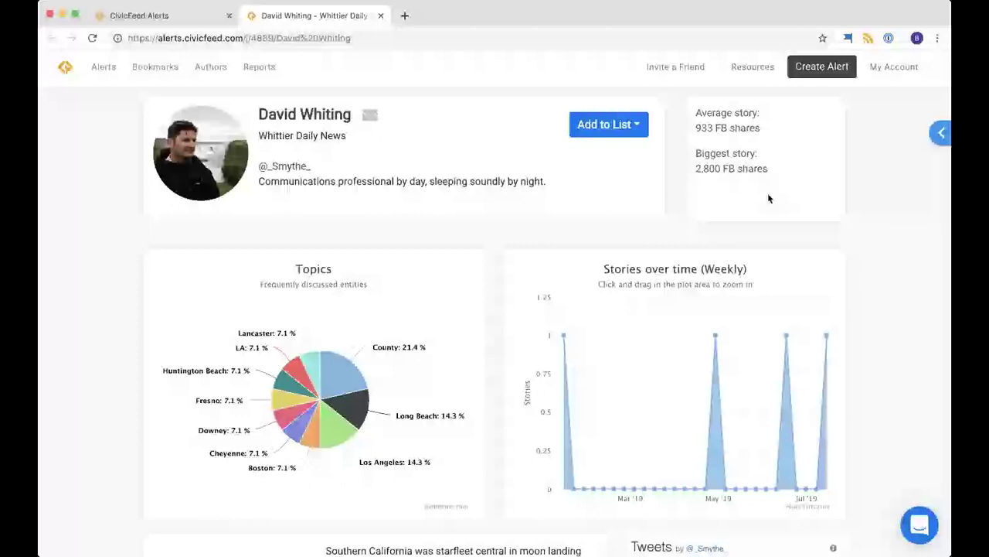
scroll(768, 198, "down", 1)
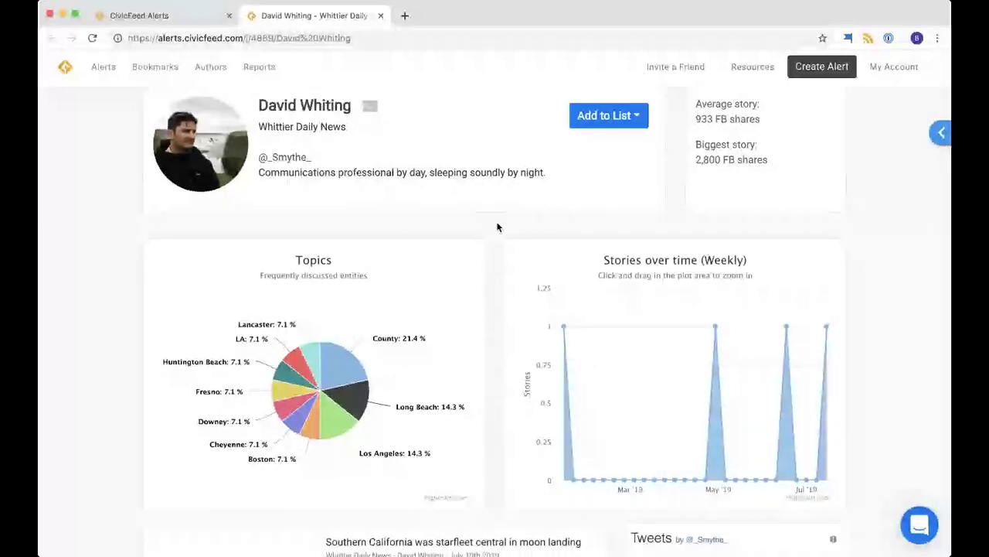
scroll(497, 226, "down", 3)
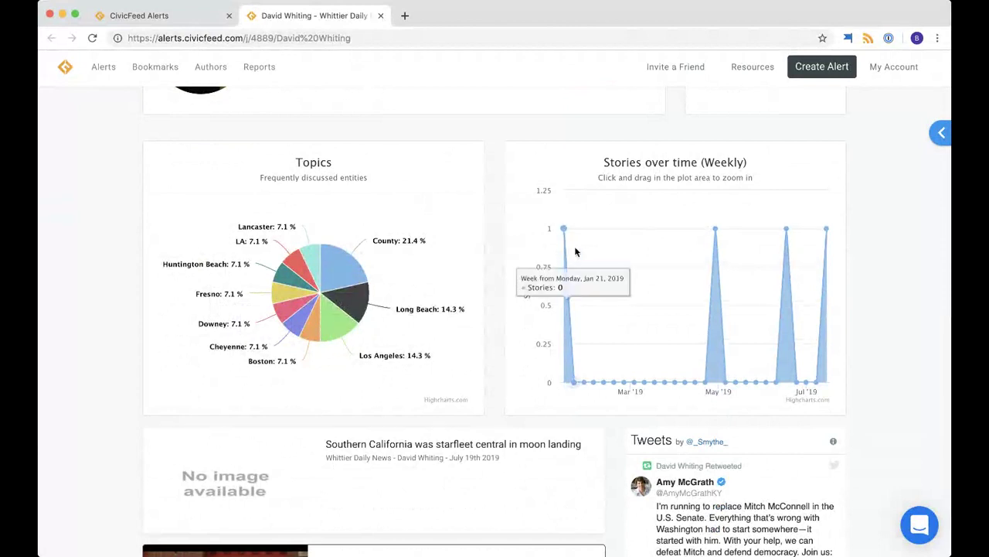
scroll(495, 249, "down", 1)
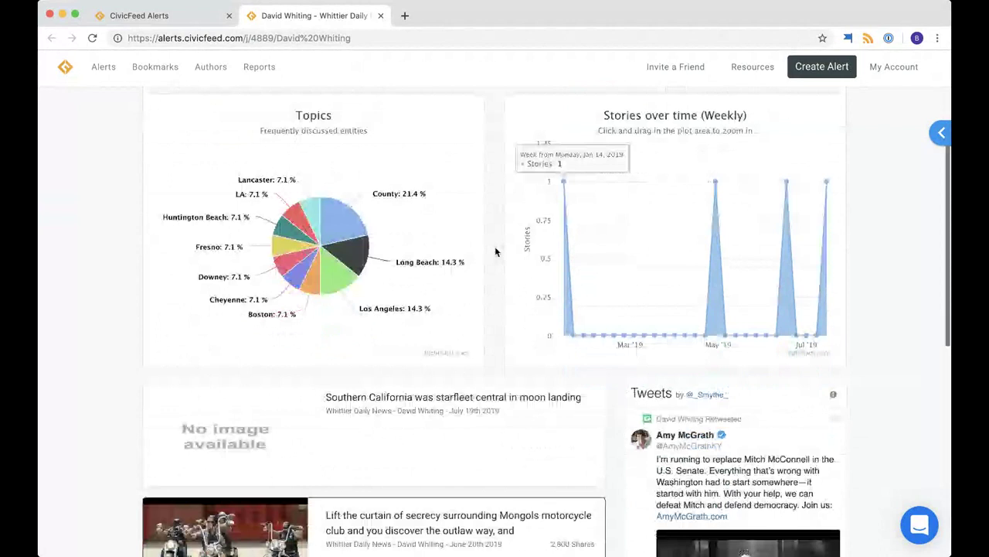
scroll(495, 251, "down", 1)
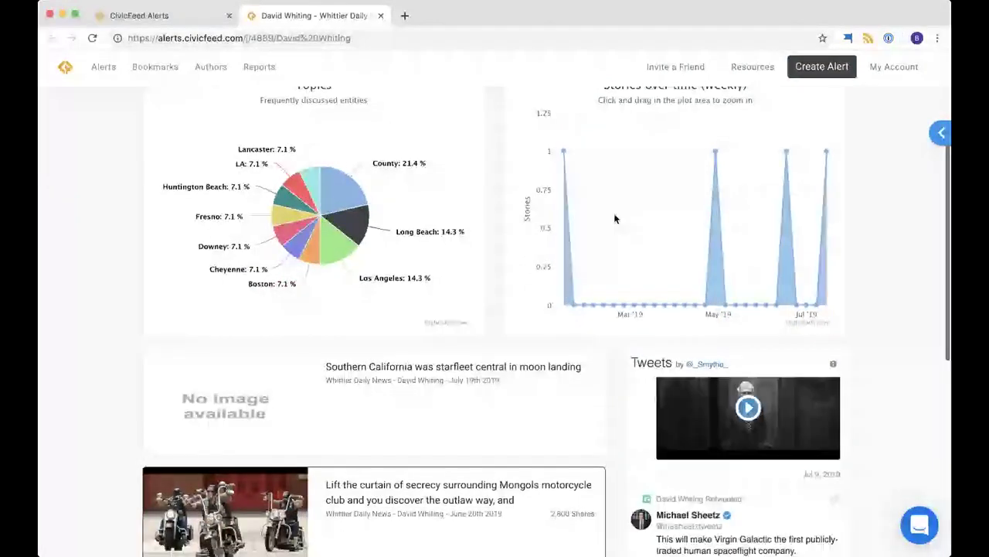
scroll(613, 212, "up", 5)
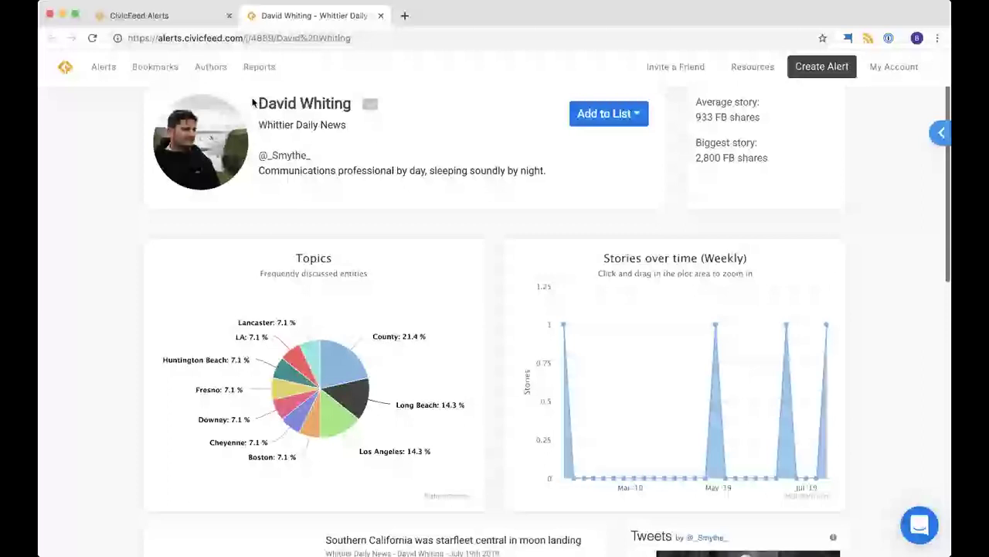
Step: Search the Authors database by article text for "Avengers" and look through the matching journalists
left_click(211, 68)
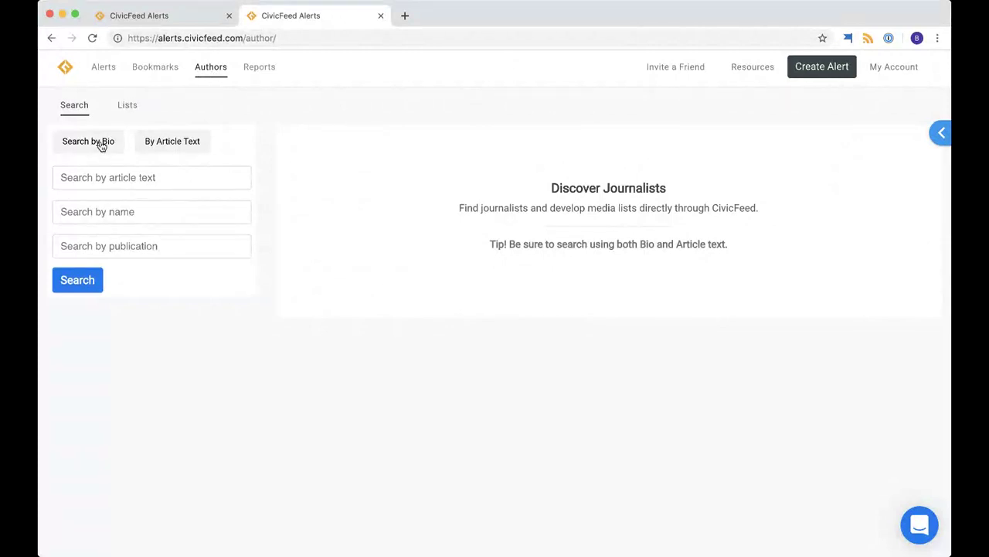
left_click(148, 174)
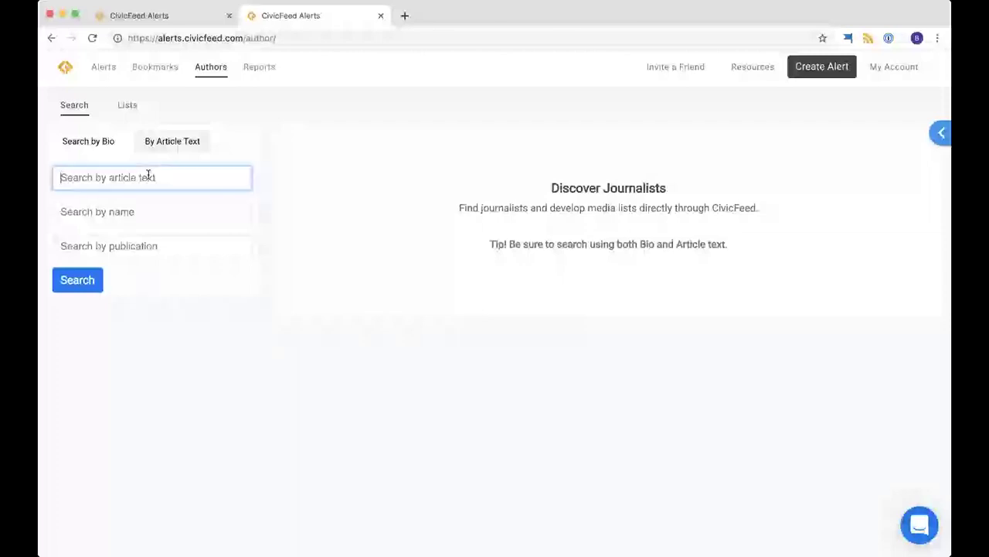
type("Avengers")
key("Return")
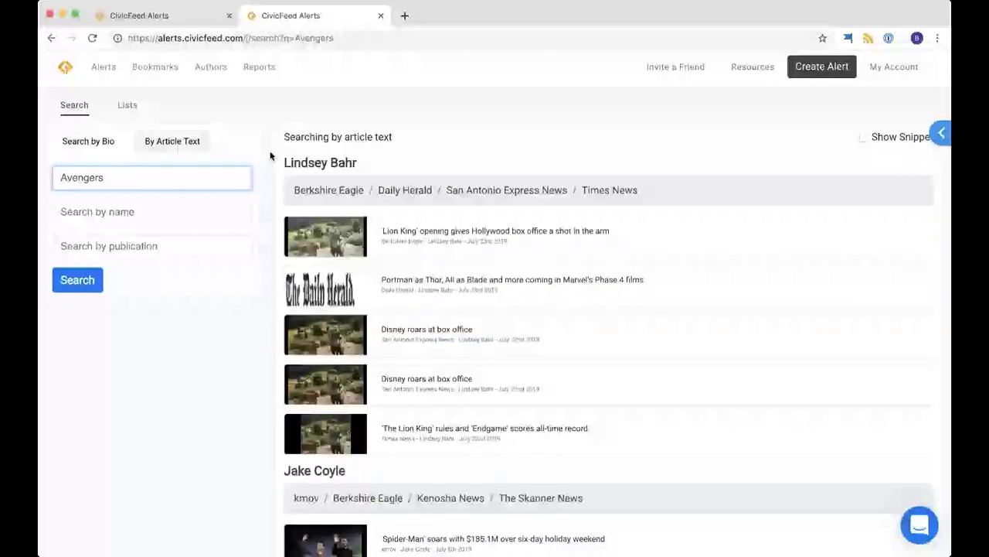
scroll(271, 156, "down", 1)
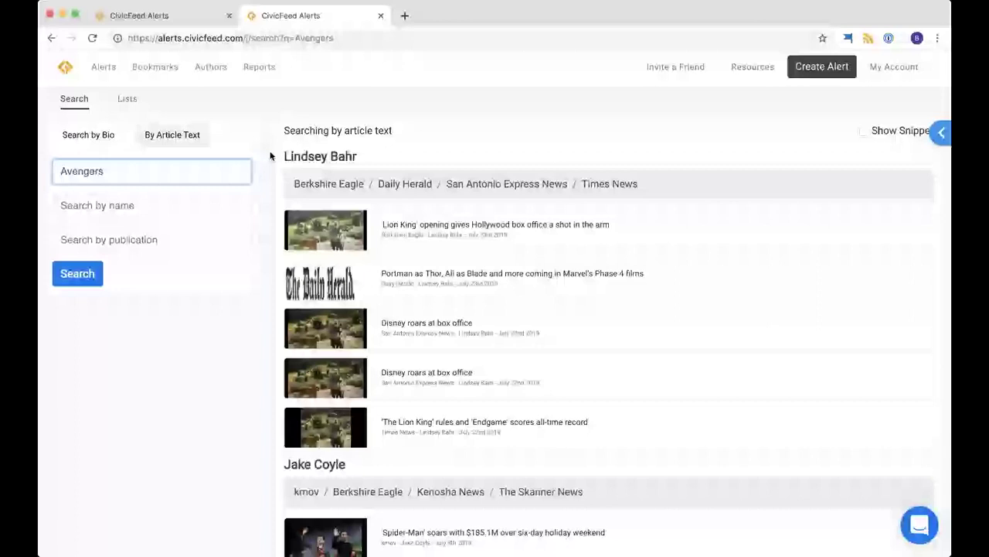
scroll(258, 394, "down", 3)
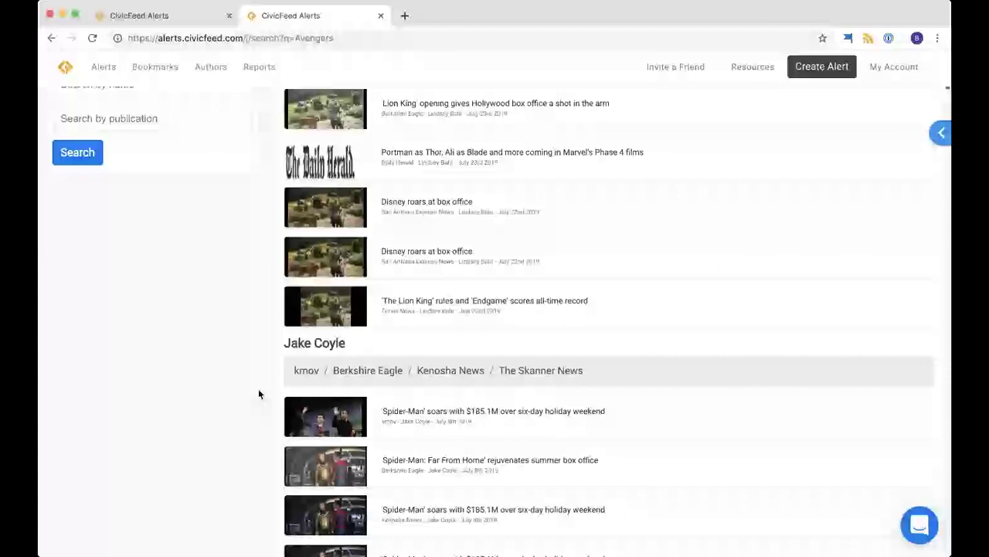
Step: Narrow the "Avengers" journalist search to the publication Los Angeles Times
scroll(259, 394, "up", 3)
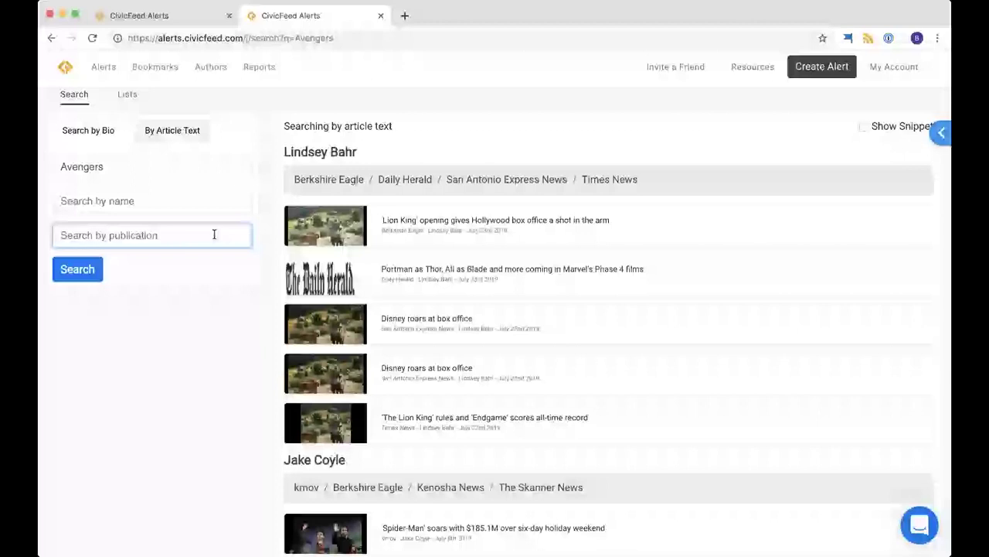
type("Los Angeles Tim")
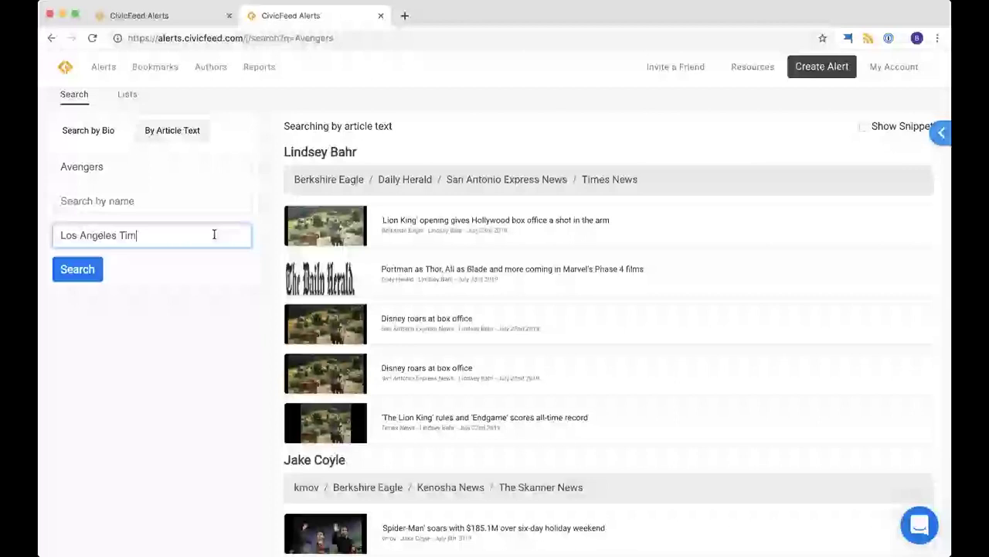
type("es")
left_click(97, 277)
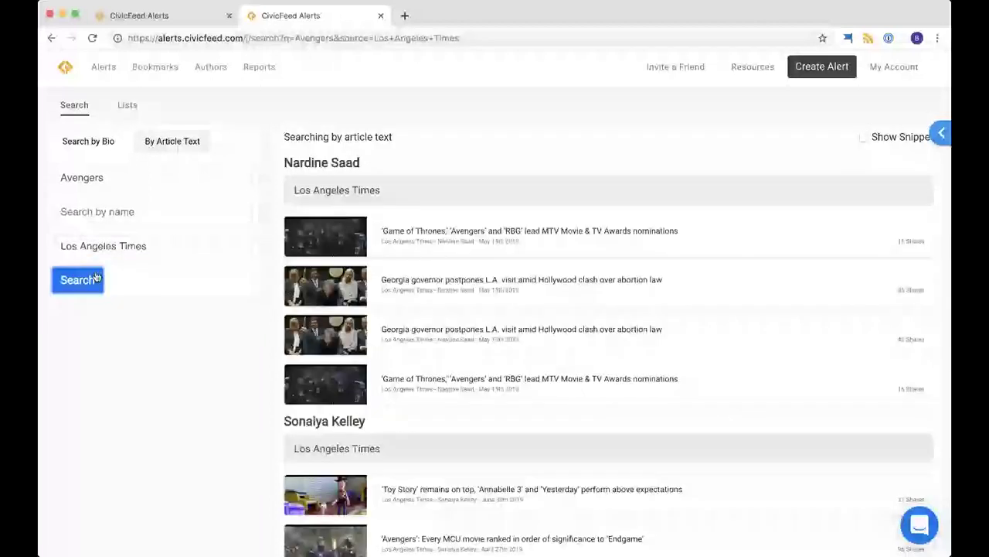
scroll(263, 222, "down", 1)
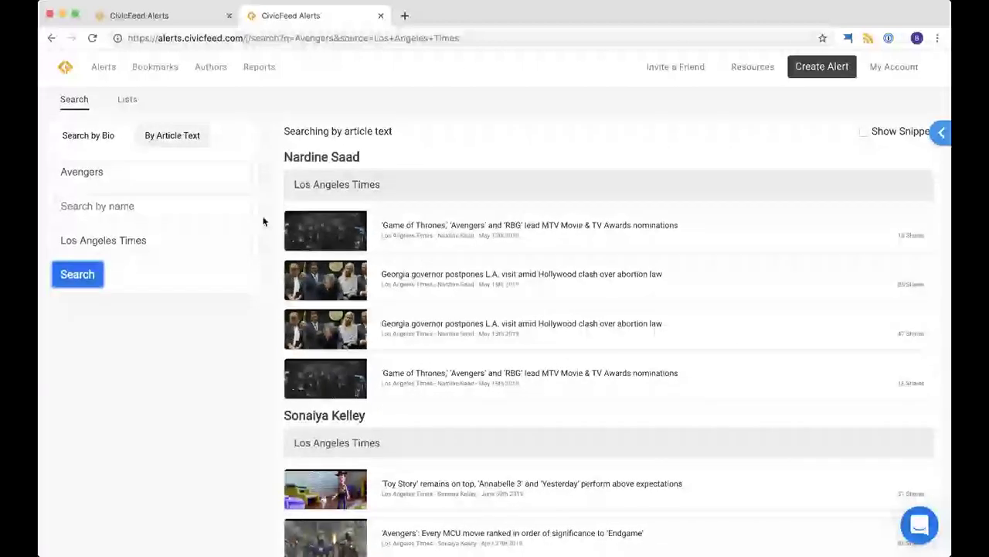
Step: Open the first listed Los Angeles Times journalist's profile and examine the contact details, topics, weekly stories and recent articles
left_click(328, 159)
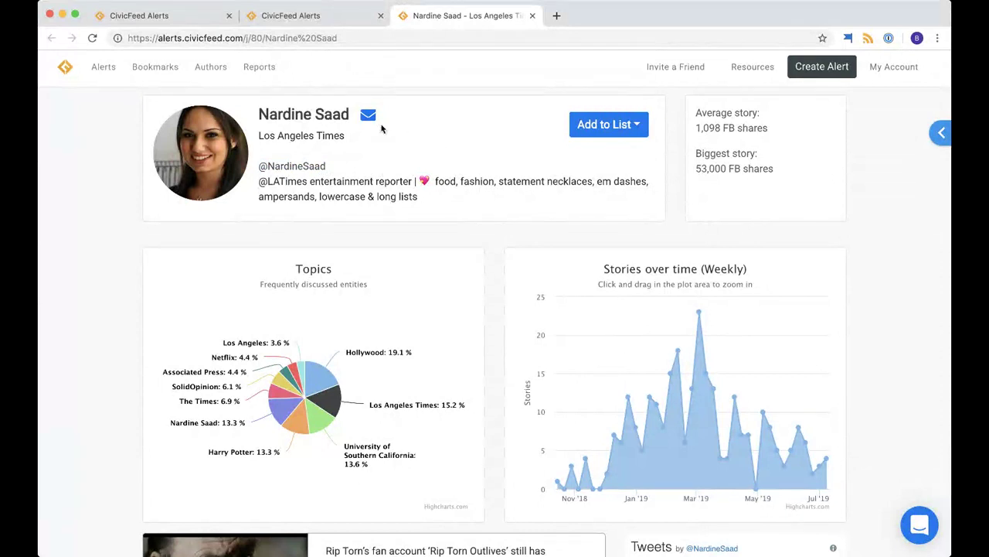
mouse_move(369, 119)
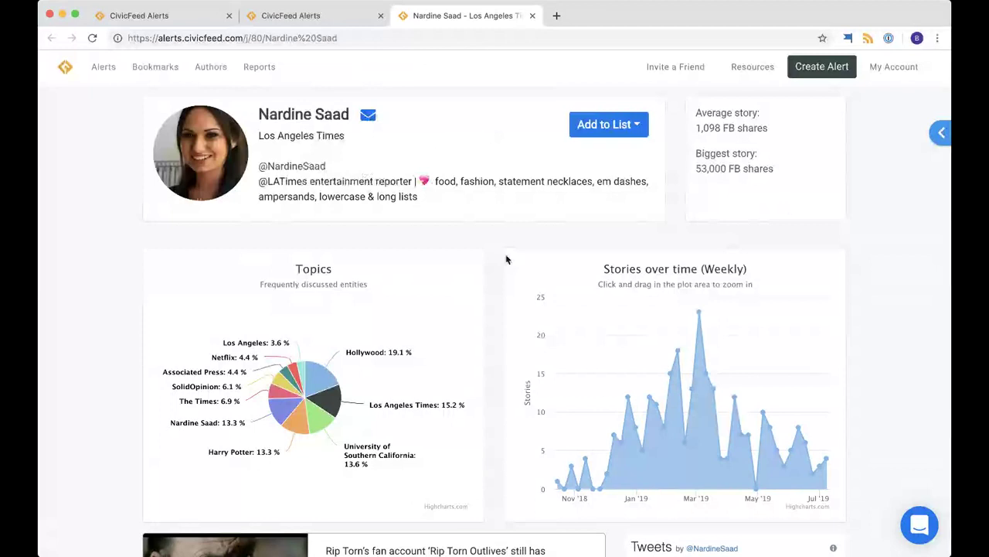
scroll(506, 260, "down", 4)
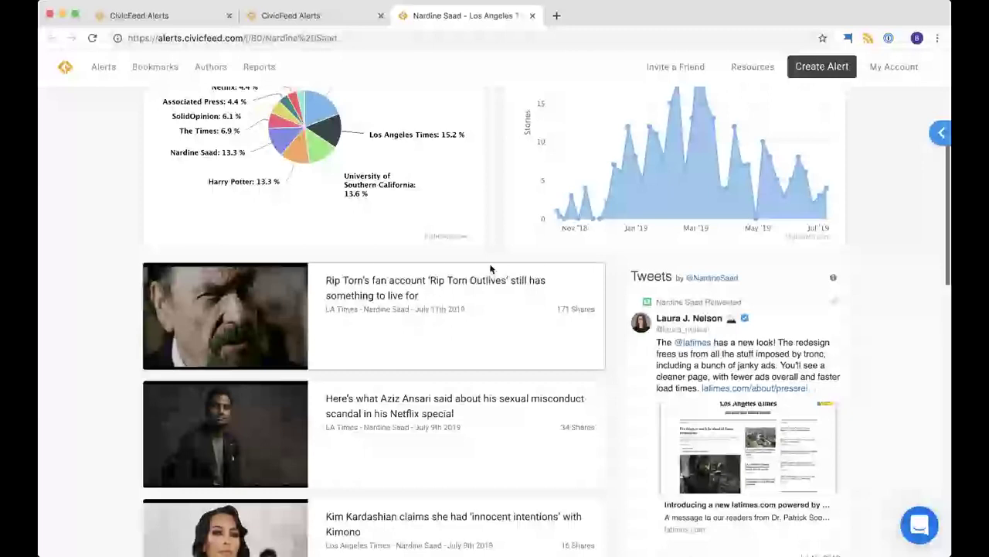
scroll(491, 241, "up", 4)
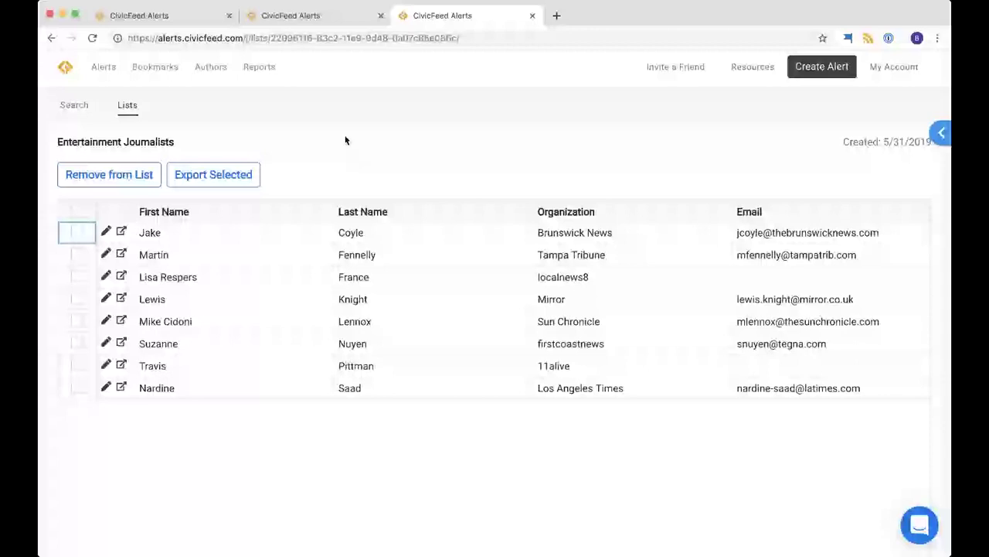
Step: Open the Tampa Tribune contact in the Entertainment Journalists list for editing, examine the contact and notes fields, and close it unsaved
scroll(346, 140, "down", 1)
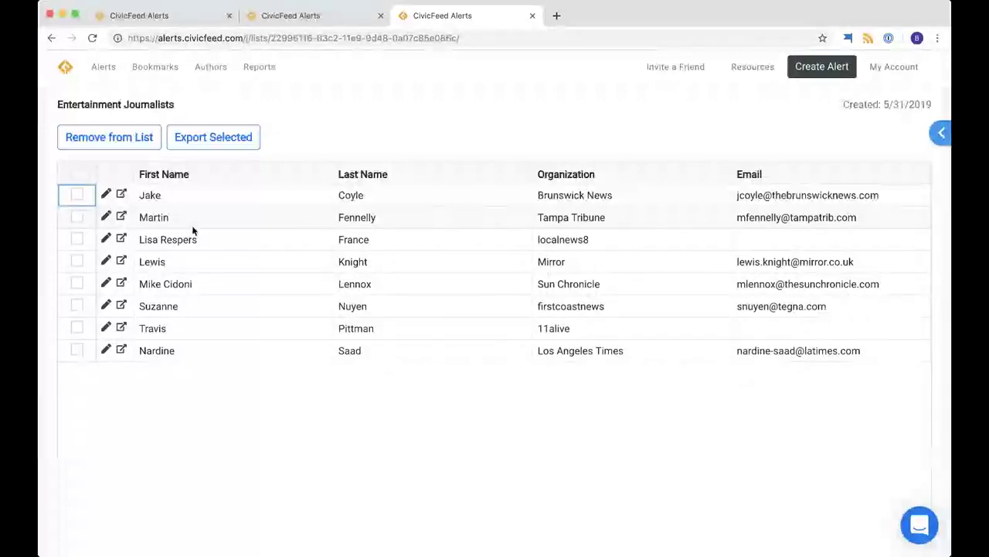
left_click(106, 216)
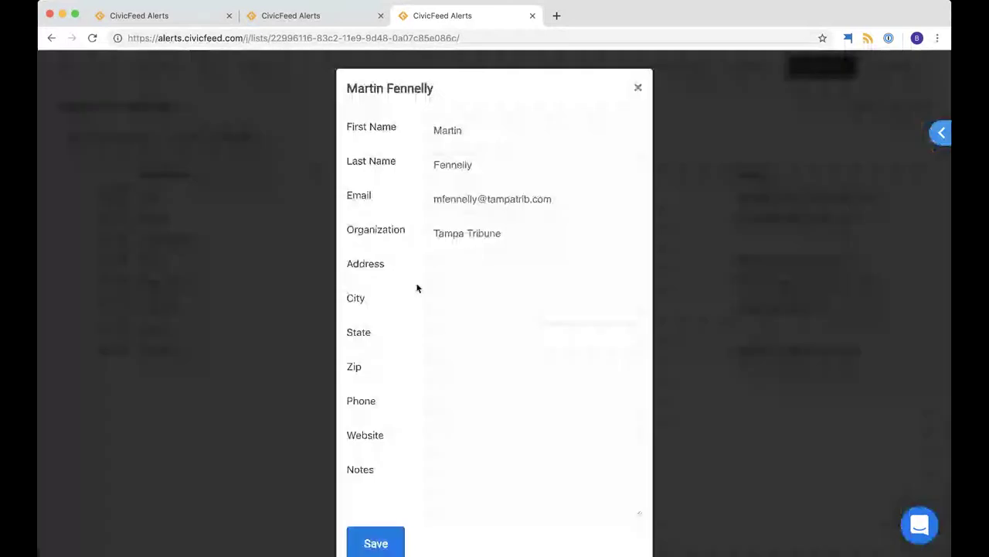
scroll(433, 348, "down", 1)
left_click(458, 446)
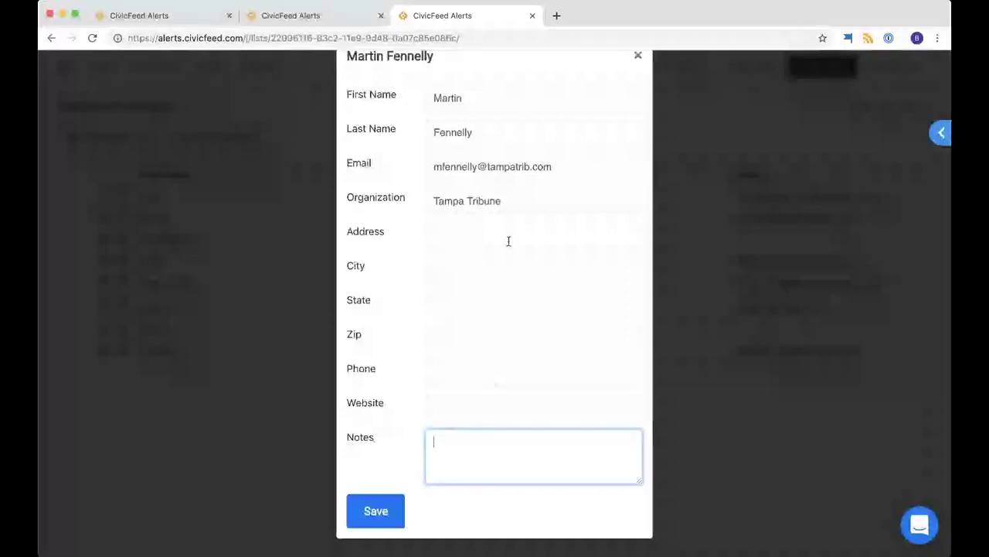
scroll(509, 242, "up", 1)
scroll(508, 241, "down", 1)
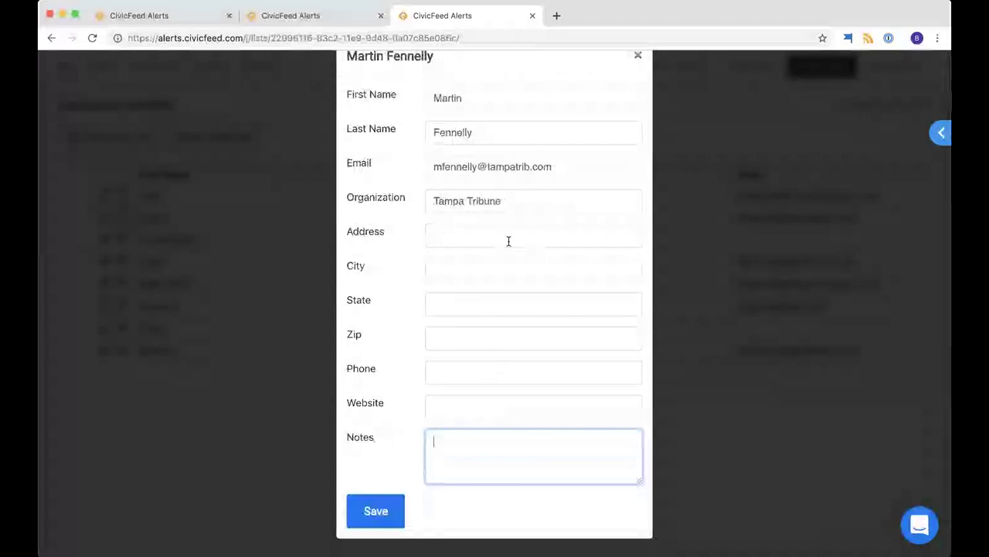
left_click(636, 57)
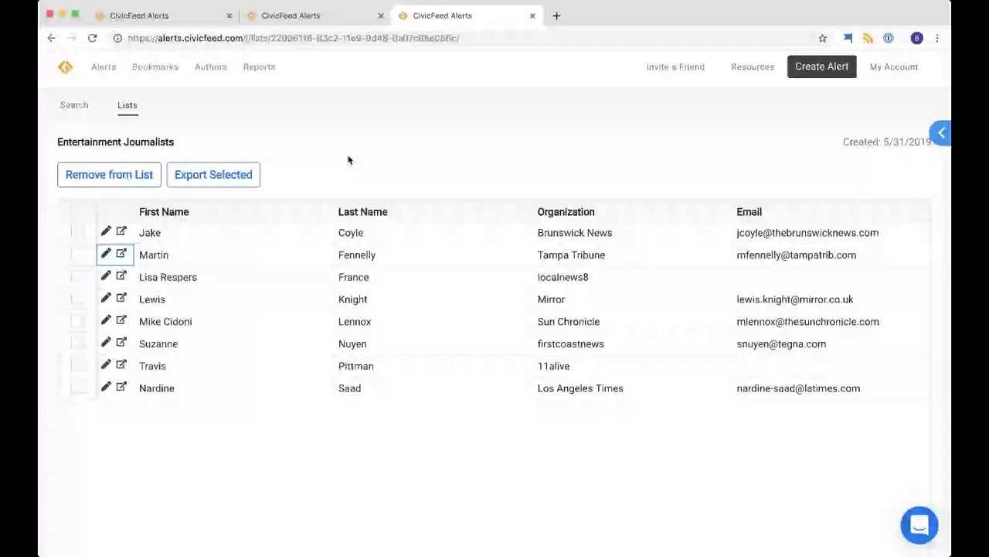
Step: Create a new report and set its title to "Enternment"
left_click(260, 67)
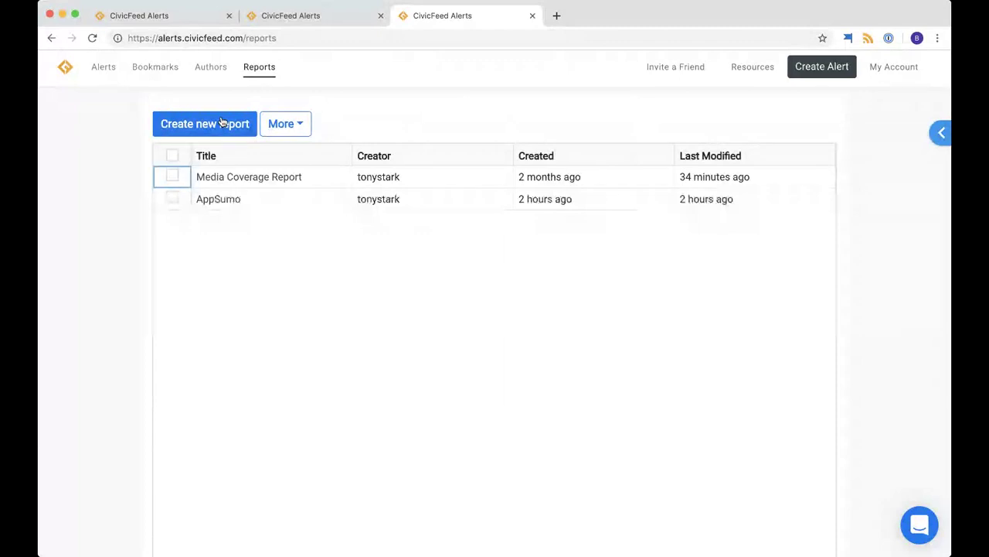
left_click(222, 122)
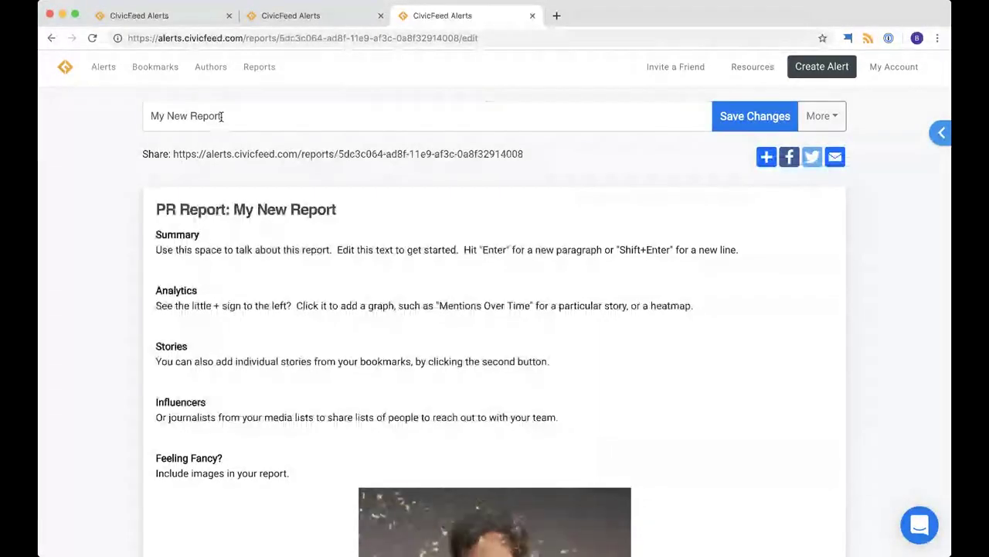
left_click(221, 116)
key("super+a")
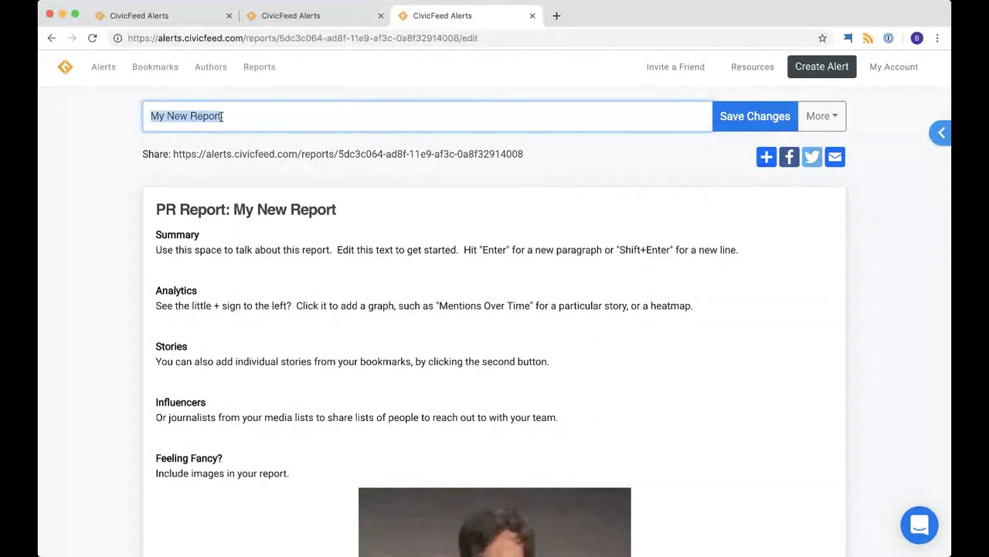
type("Enternm")
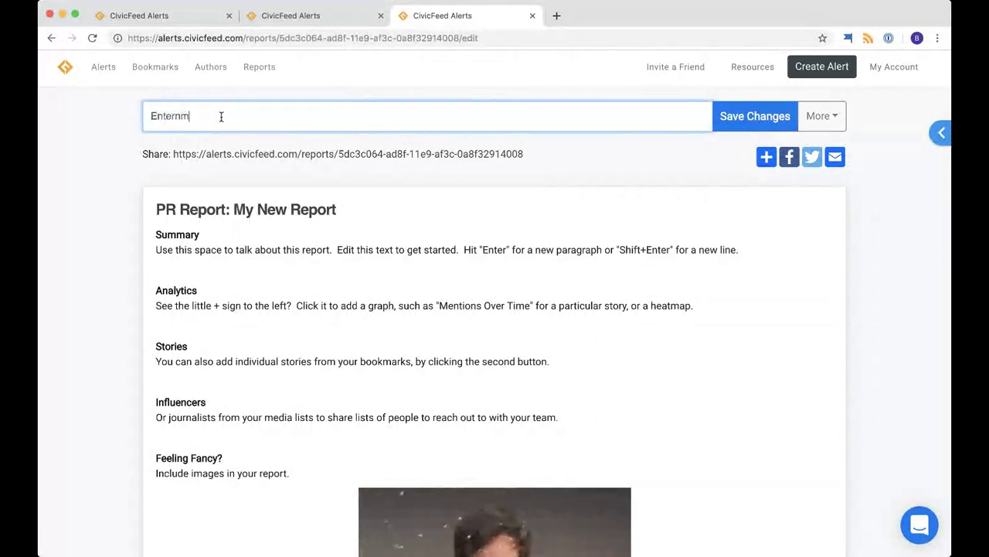
type("ail")
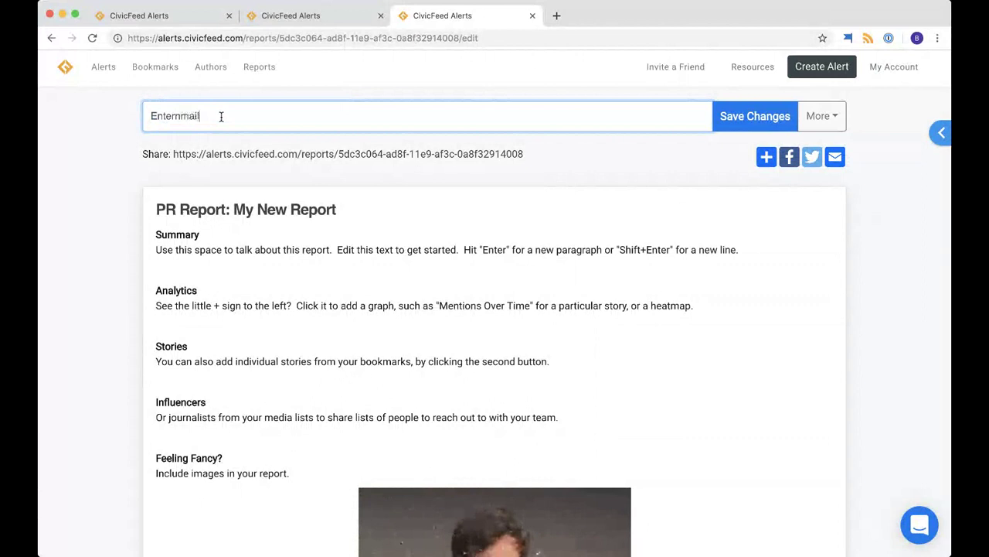
key("BackSpace")
key("BackSpace")
key("BackSpace")
type("ent")
Step: Replace the report's template content with the Iron Man logo image and a "Media Coverage" heading
left_click(375, 241)
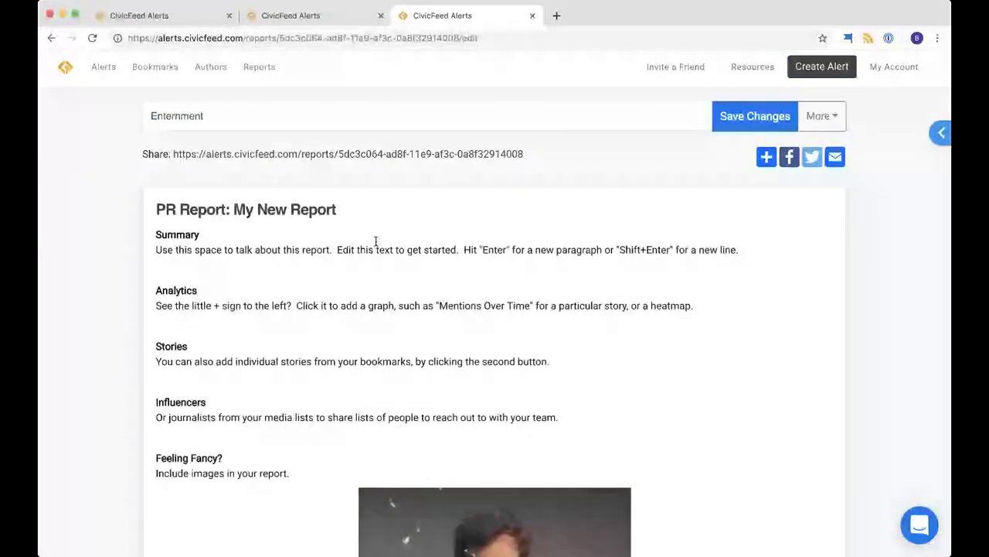
key("super+a")
key("BackSpace")
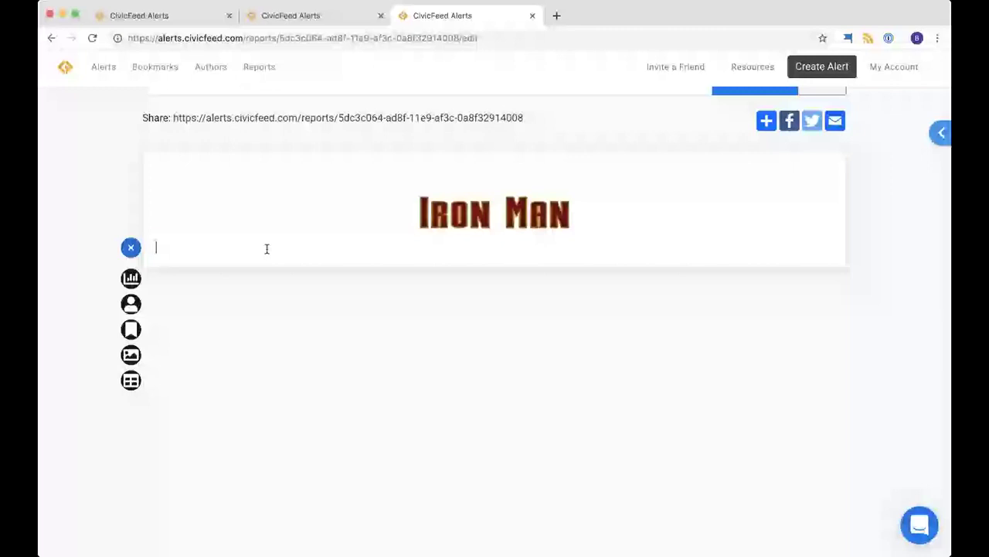
type("Media Coverage")
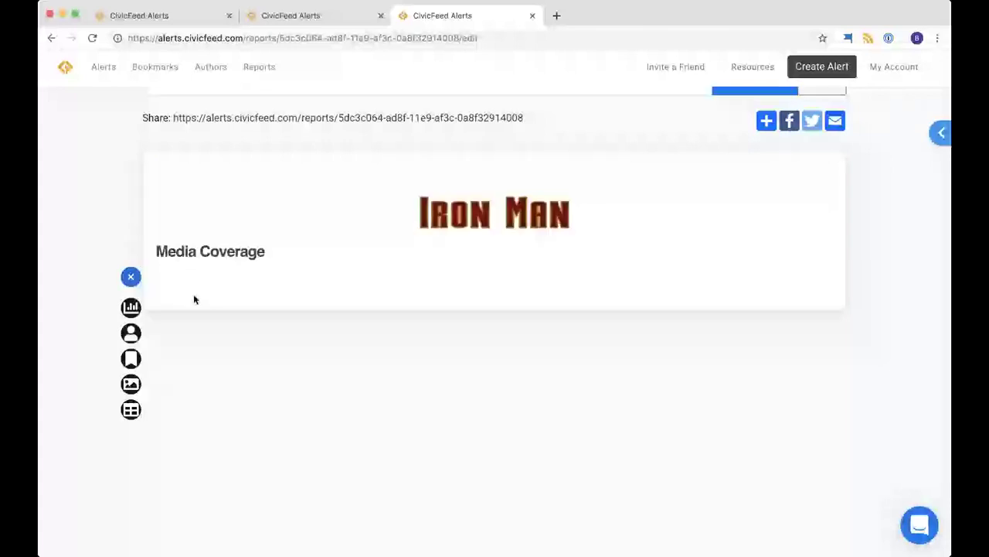
Step: Add a Total Mentions figure for the "Tony Stark" | "Ironman" in News alert under the Media Coverage heading
left_click(132, 307)
scroll(342, 273, "down", 1)
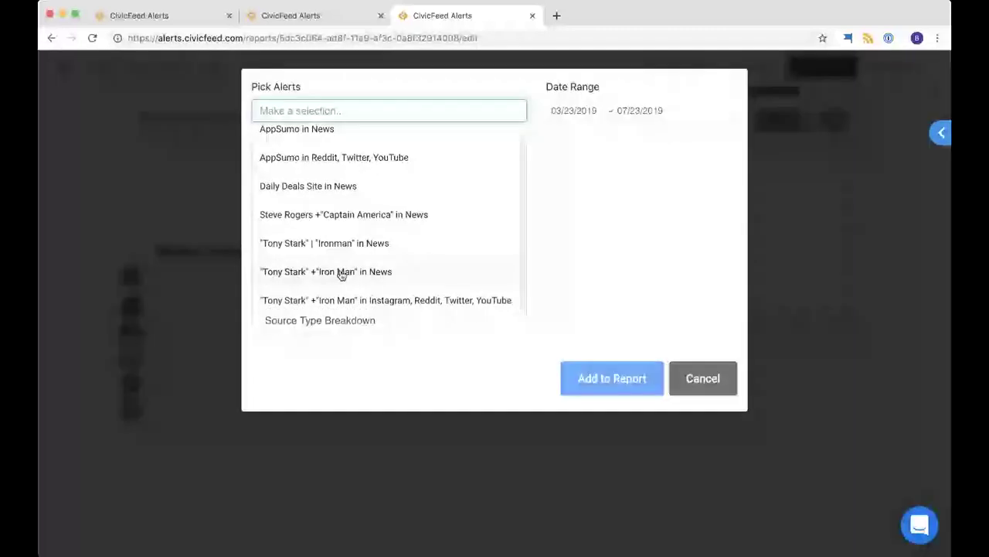
left_click(342, 245)
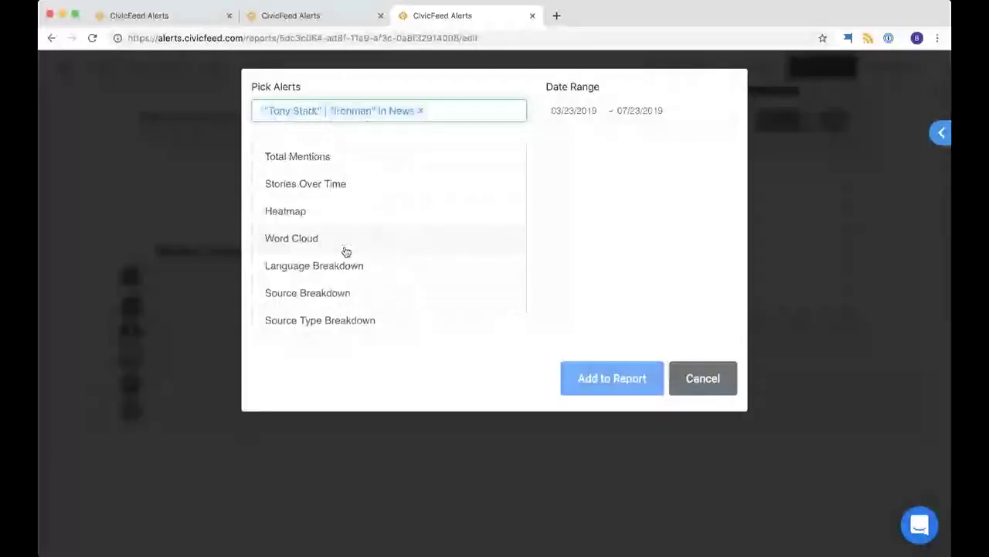
left_click(365, 158)
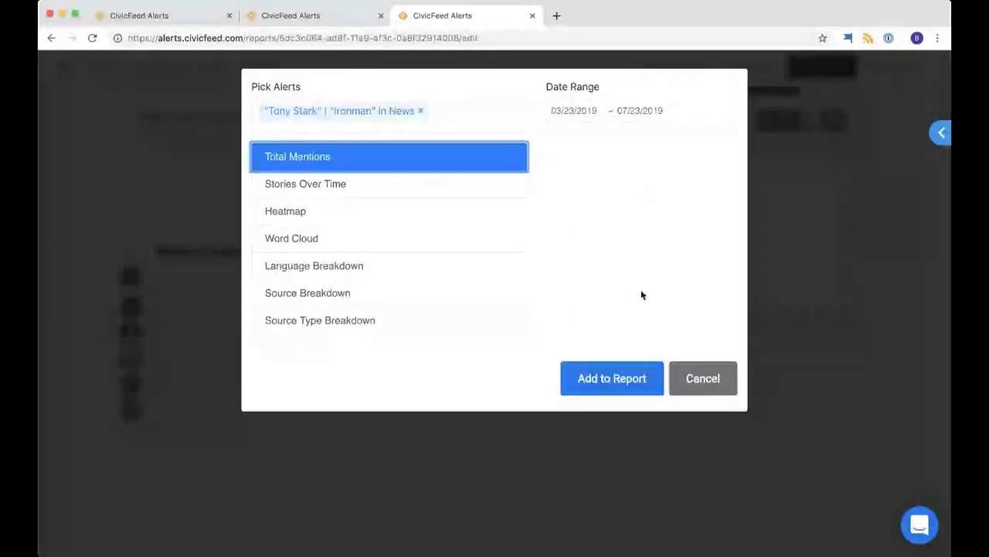
left_click(618, 376)
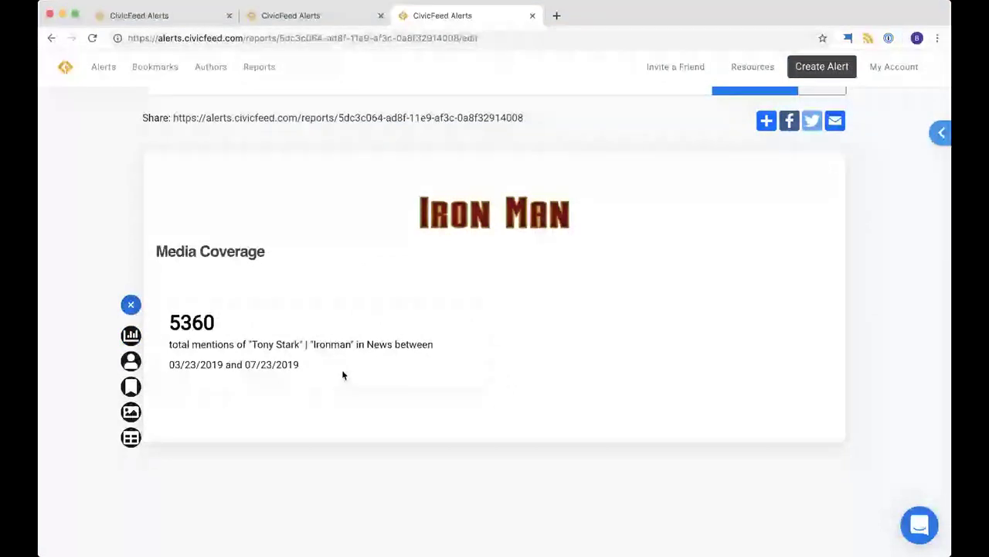
Step: Add a Stories Over Time graph and a Heatmap for "Tony Stark" | "Ironman" in News below the total mentions
left_click(308, 418)
left_click(132, 452)
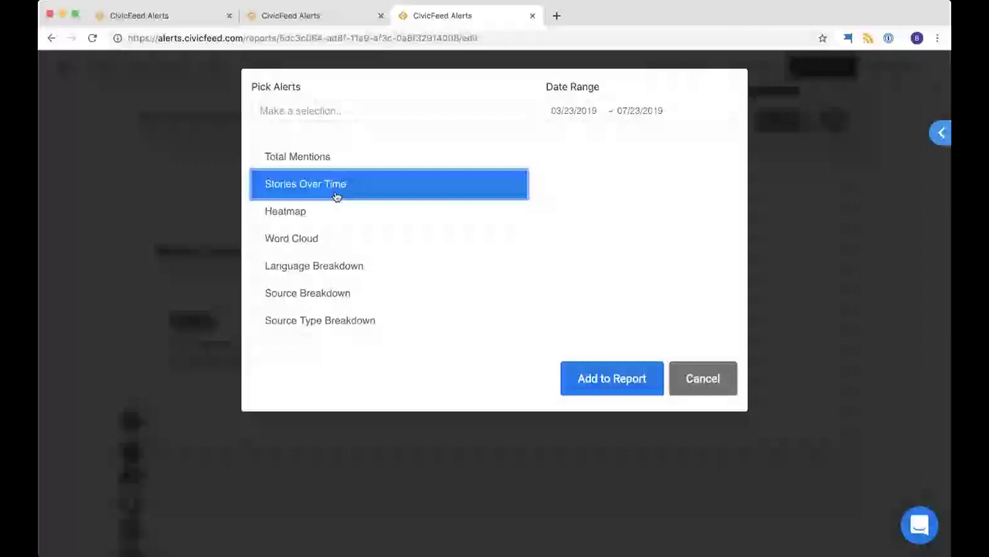
left_click(370, 113)
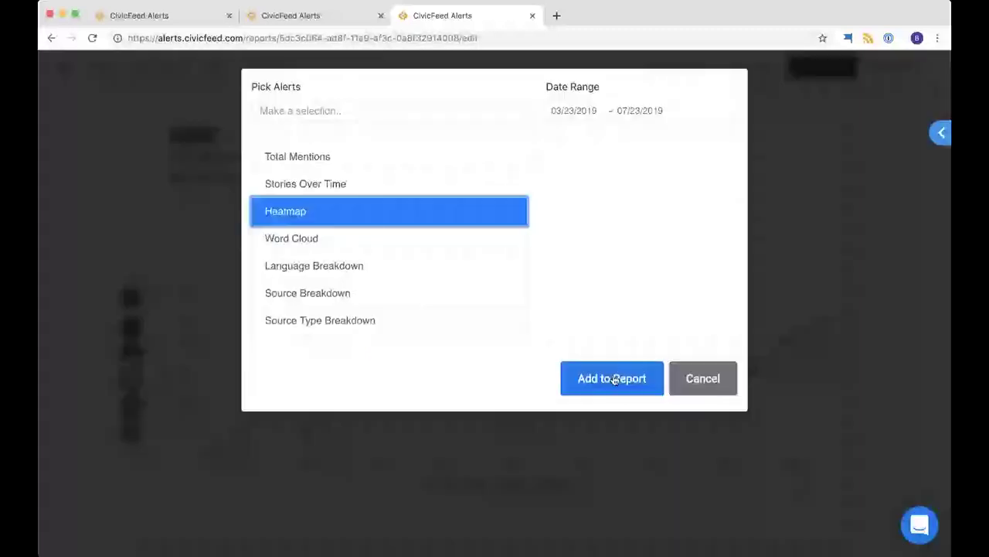
left_click(592, 369)
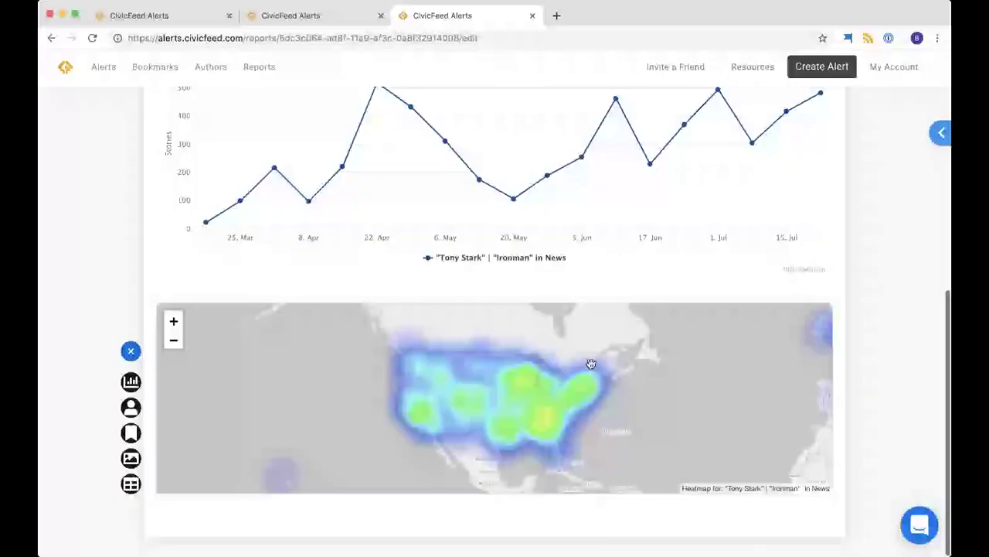
Step: Add the line "Mention Highlights:" below the heatmap and make it bold
left_click(215, 506)
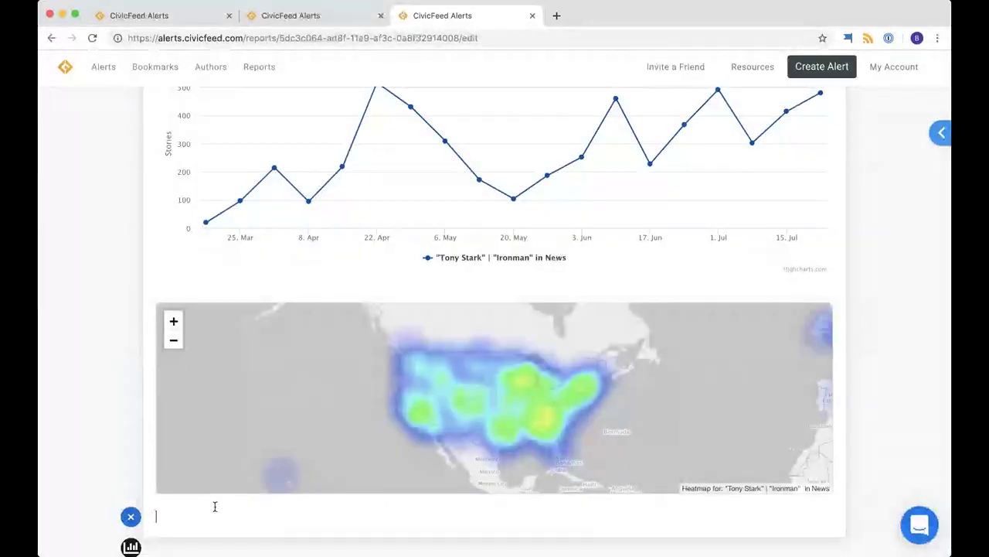
type("Mention")
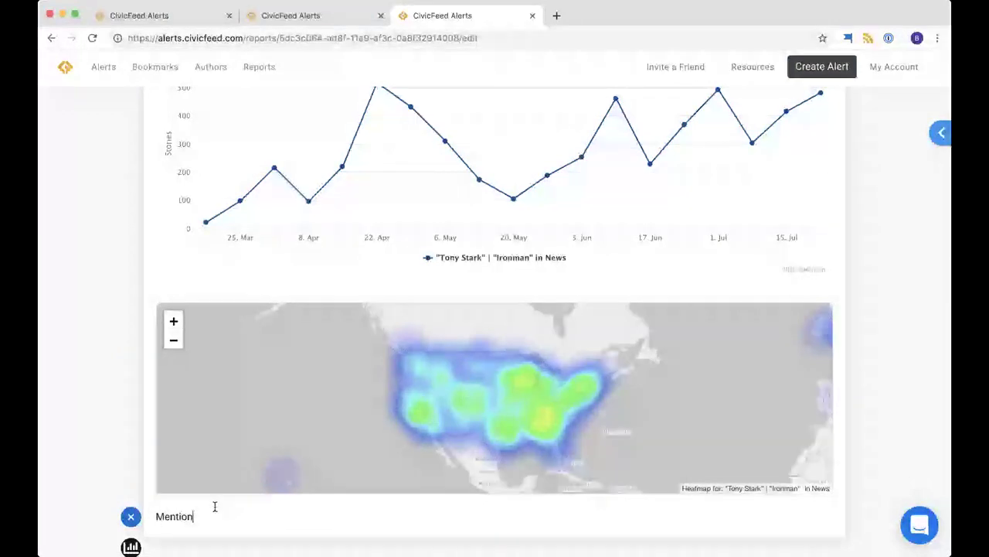
type(" Highlight")
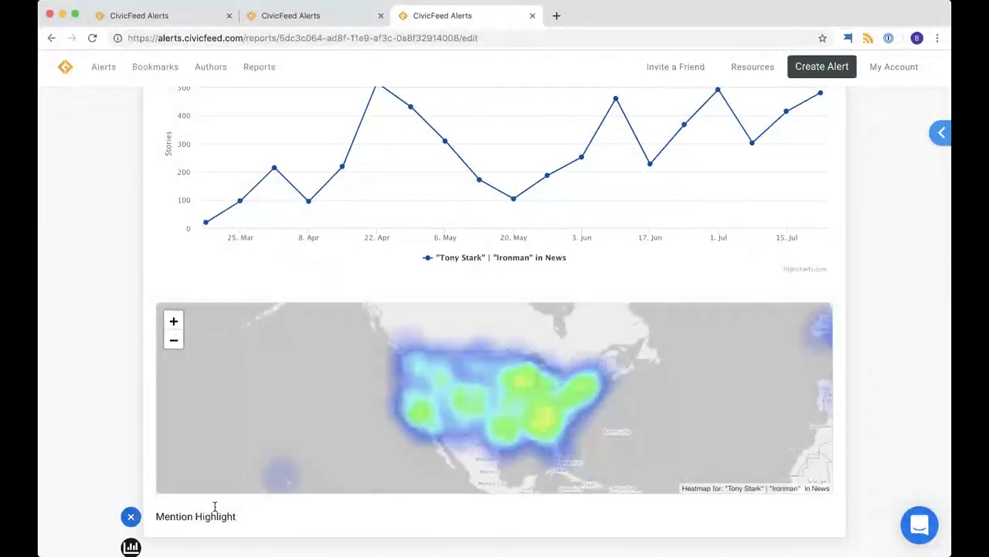
type("s:")
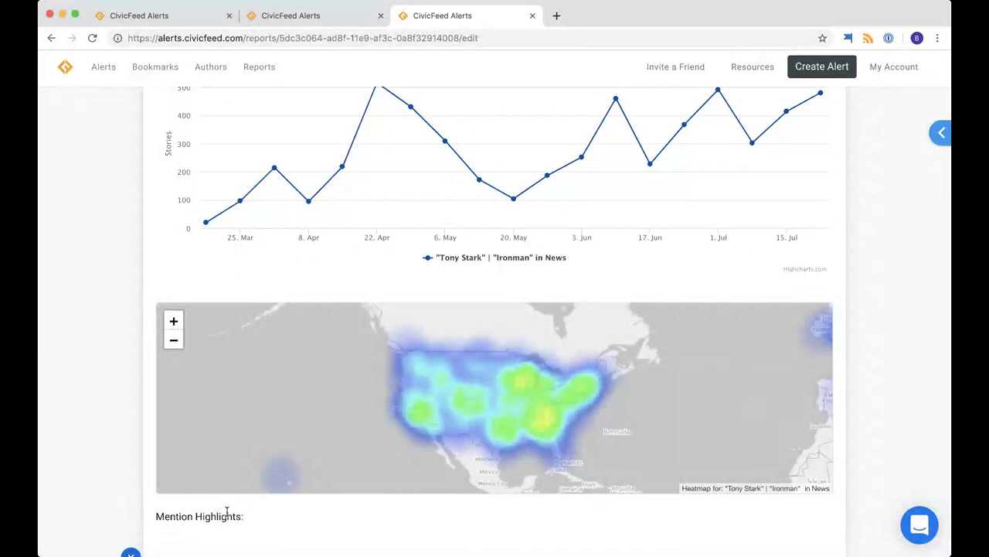
left_click_drag(244, 517, 154, 520)
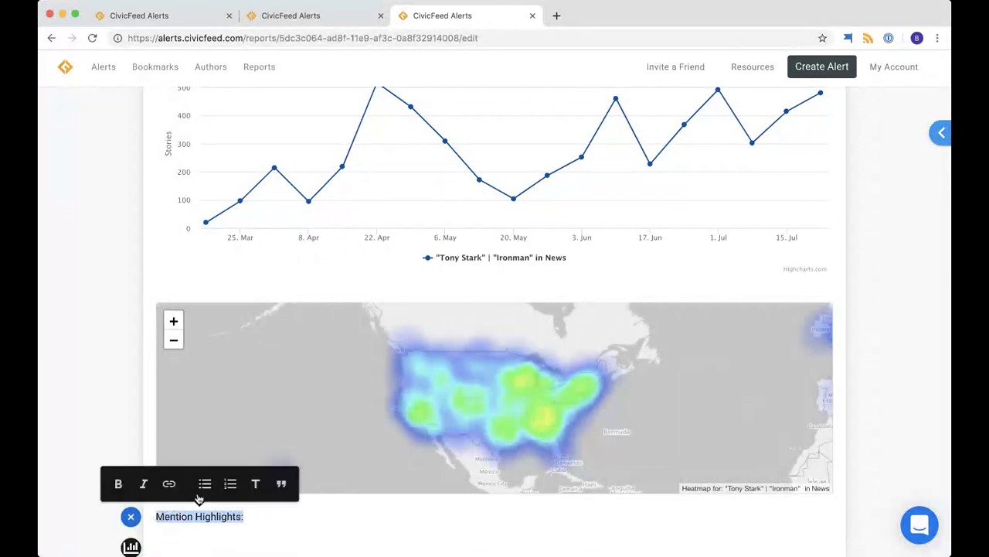
left_click(118, 483)
Step: Insert the bookmarked story "A definitive ranking of all the Avengers, from least to most powerful" under Mention Highlights
scroll(206, 529, "down", 2)
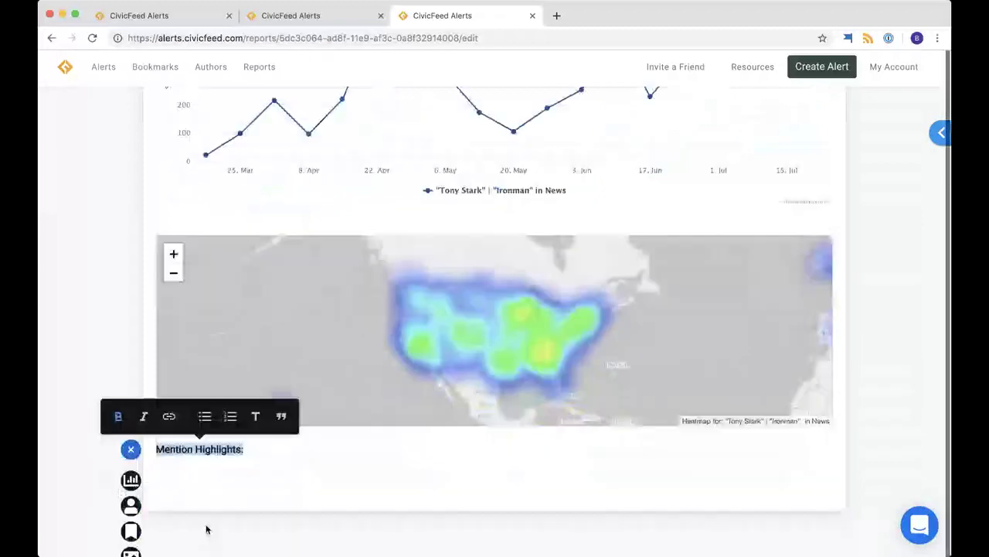
left_click(201, 480)
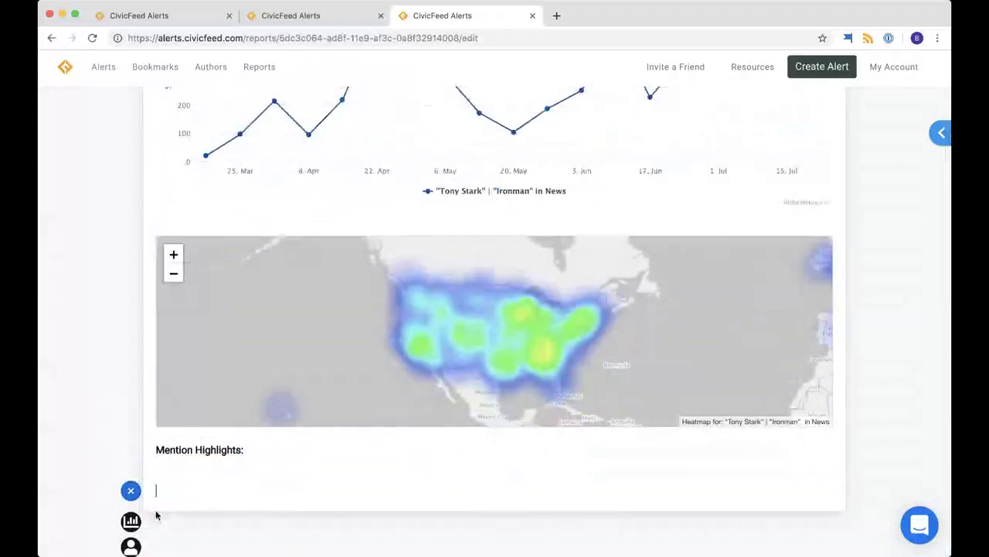
scroll(155, 515, "down", 1)
left_click(130, 531)
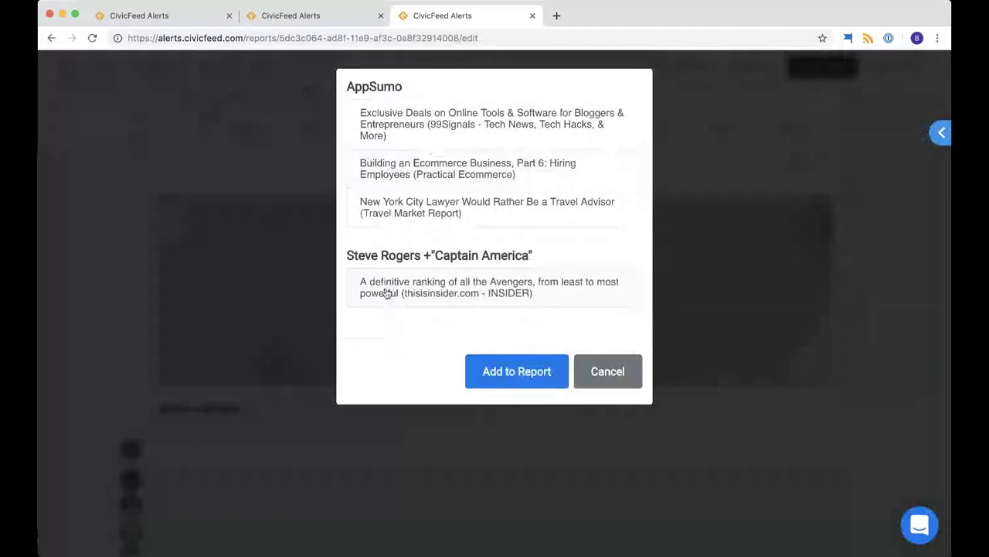
left_click(451, 283)
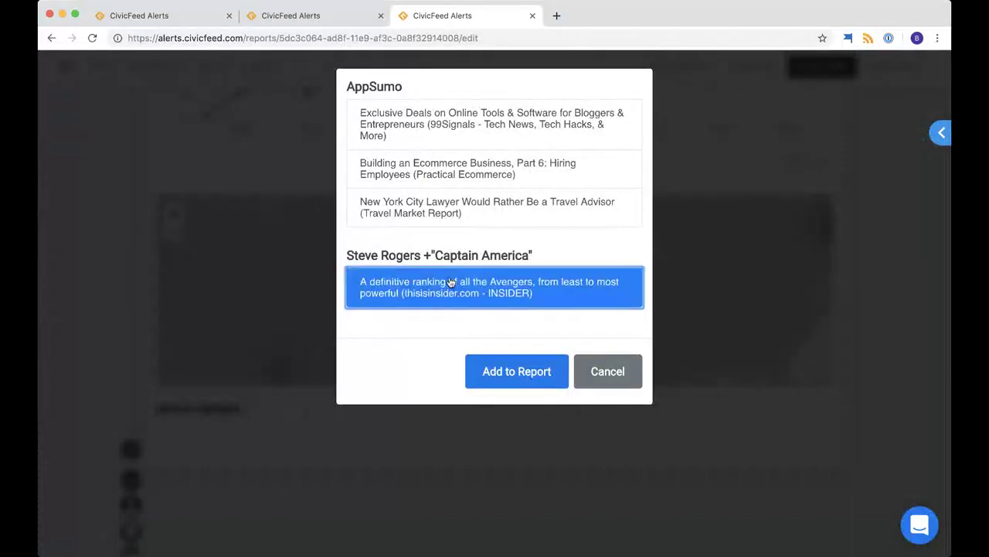
left_click(537, 359)
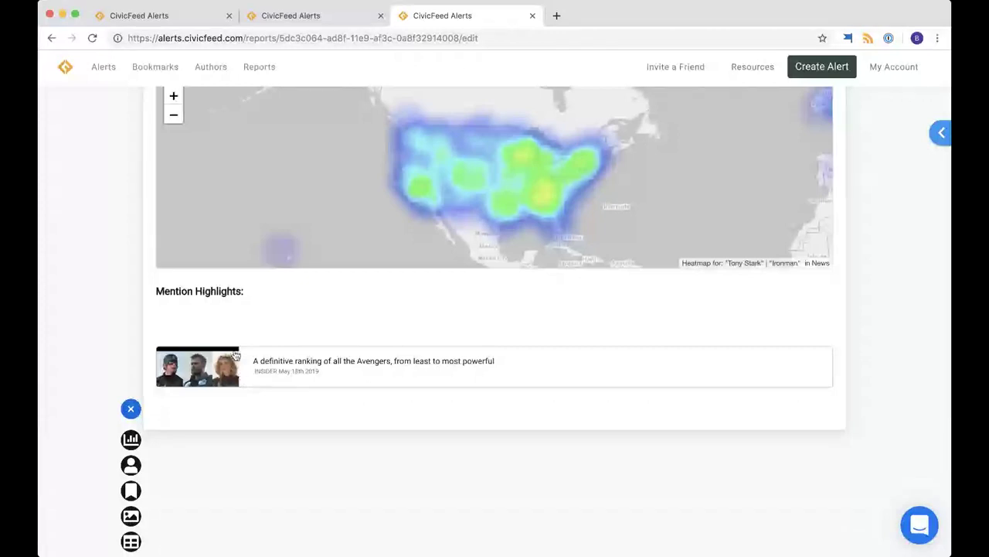
Step: Remove the blank line above the Avengers story and add the line "Social Coverage:" below the story
scroll(231, 325, "up", 2)
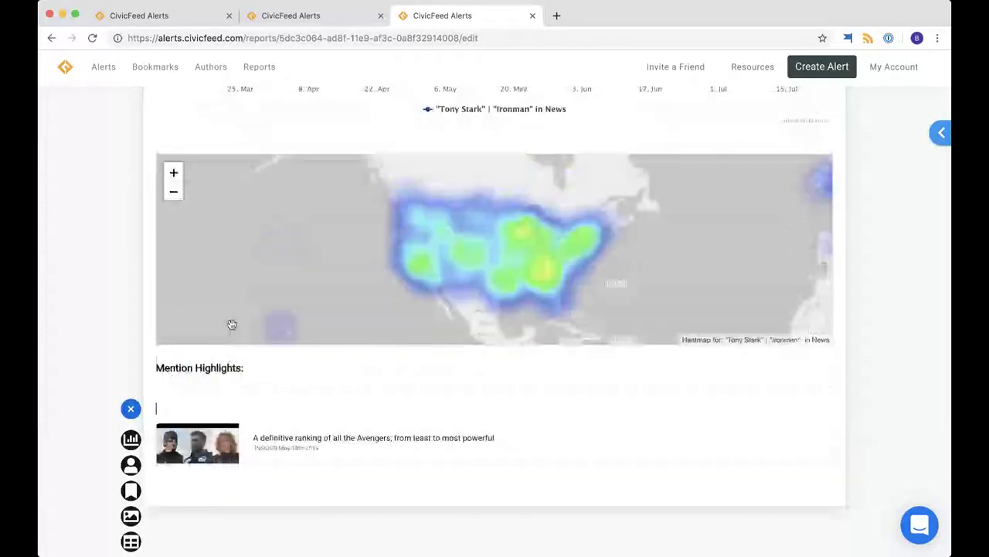
scroll(232, 324, "down", 1)
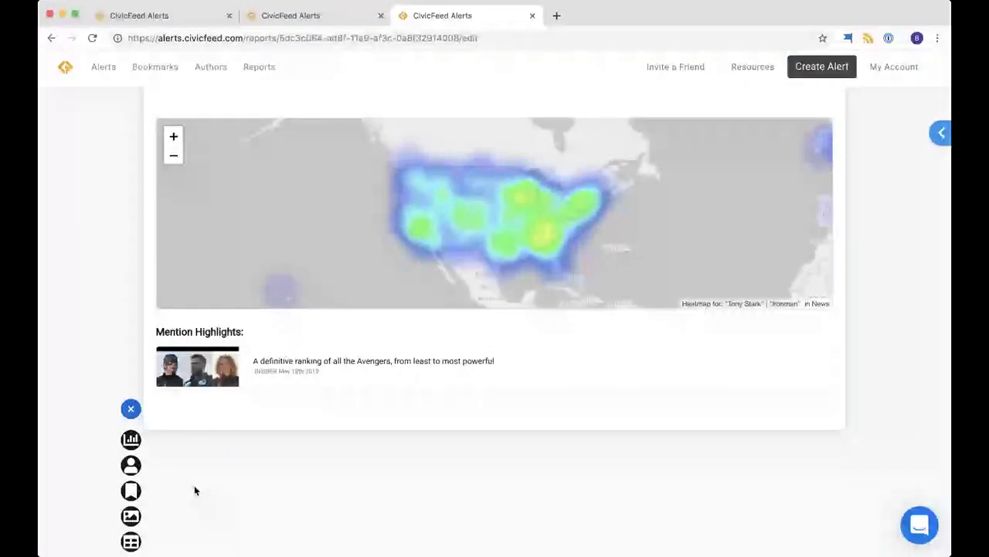
type("Socia")
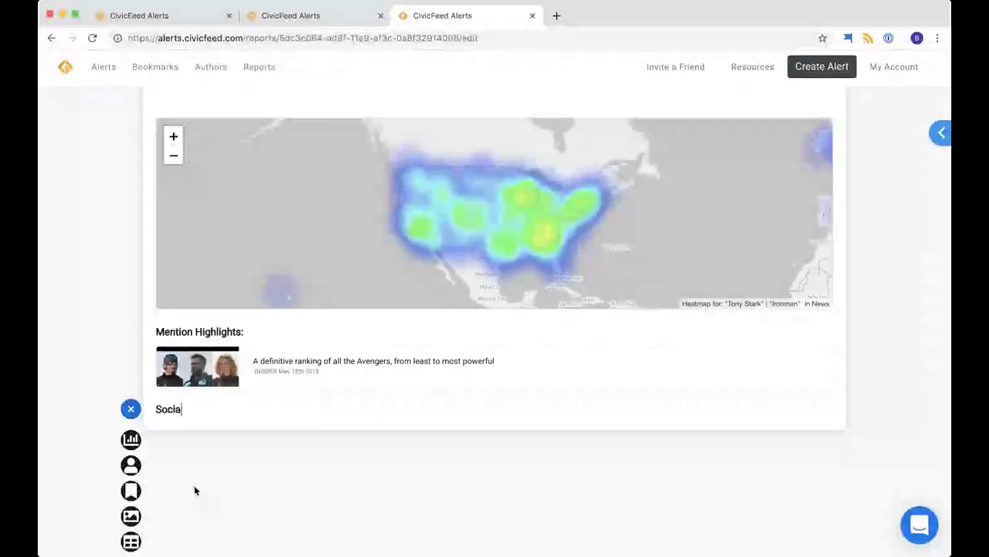
type("l Coverage")
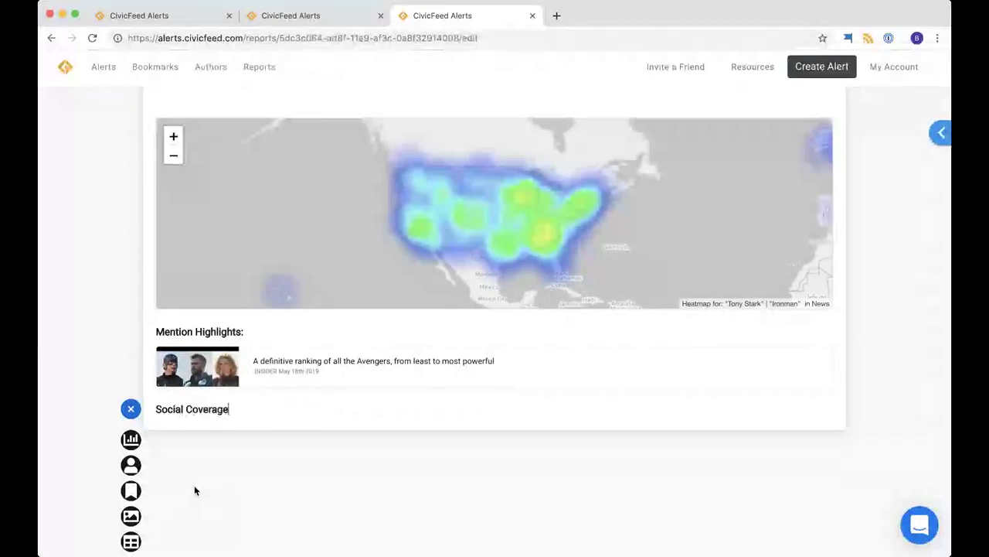
type(":")
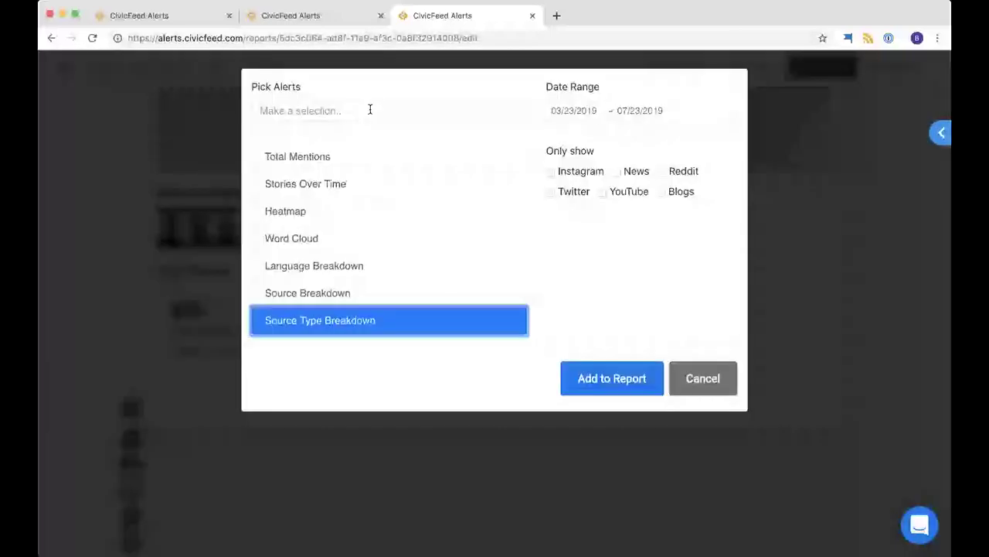
Step: Try adding a Source Type Breakdown of "Tony Stark" | "Ironman" in News, limited to Instagram, Reddit, Twitter and YouTube
left_click(369, 110)
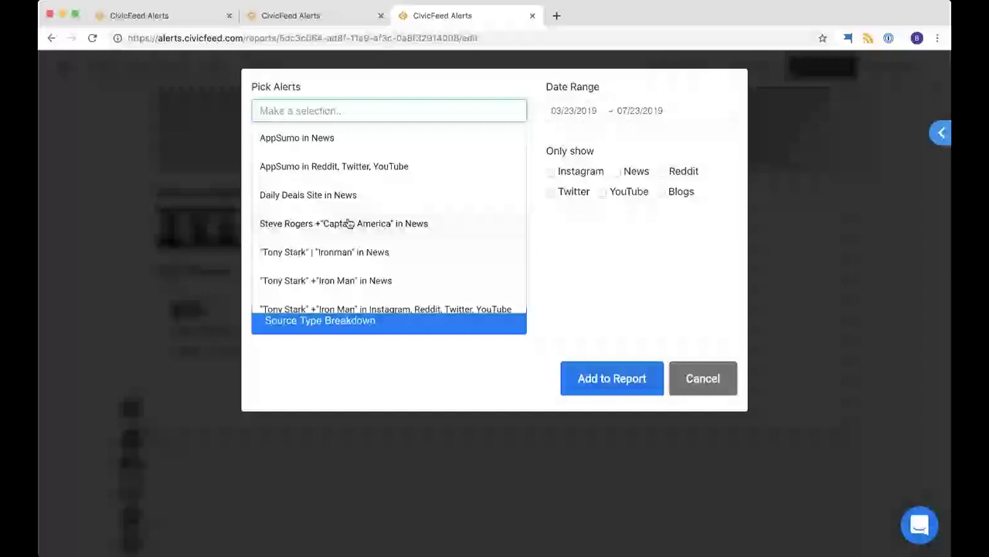
left_click(325, 252)
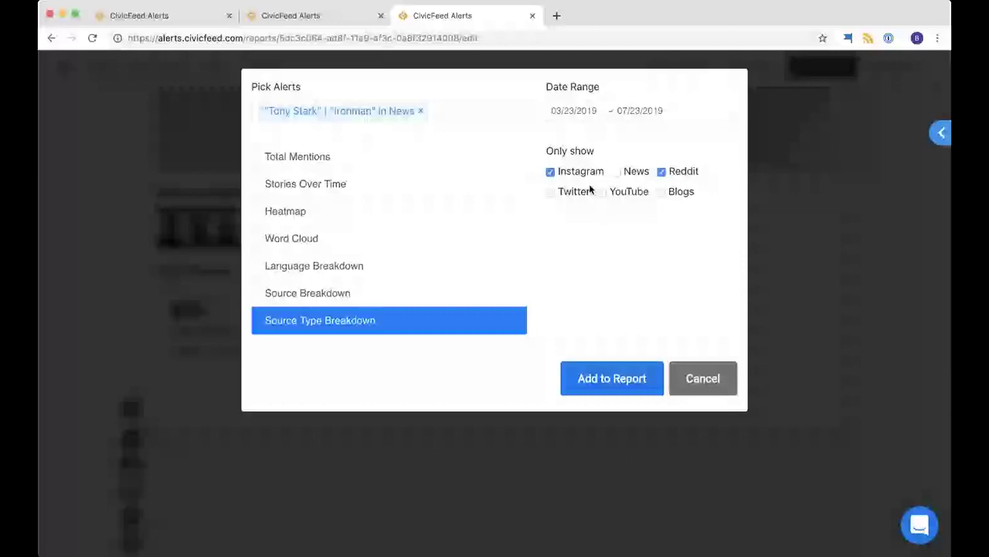
left_click(605, 373)
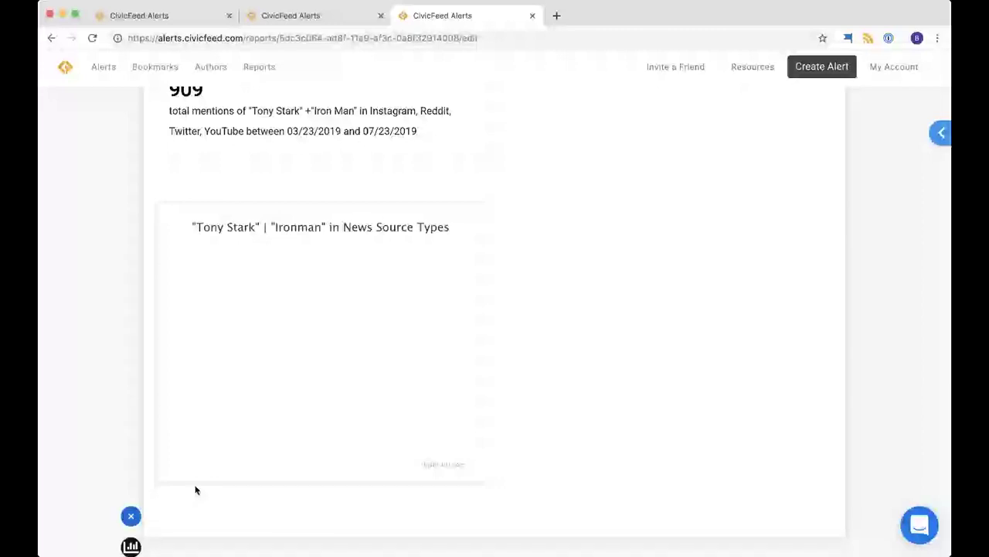
scroll(195, 489, "up", 4)
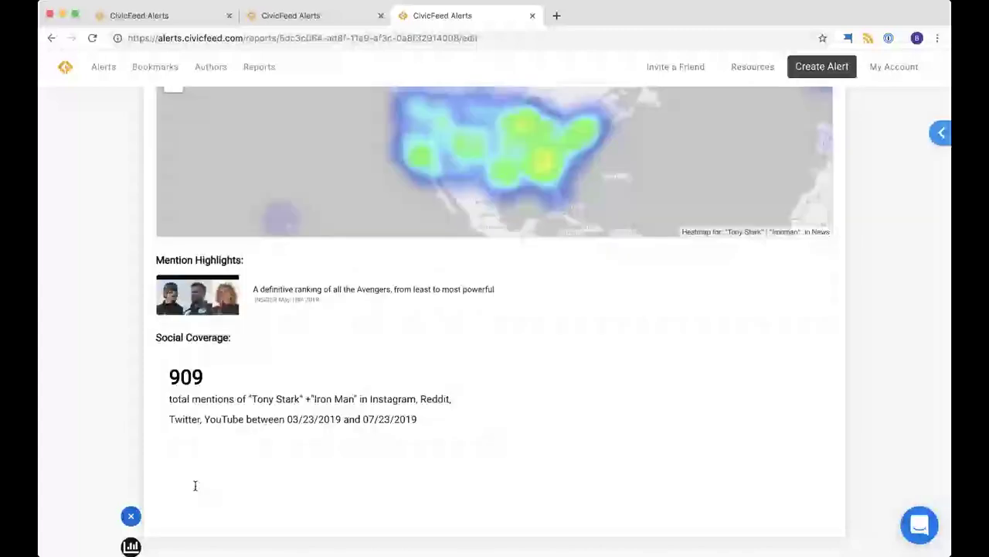
Step: Add a Source Type Breakdown of the "Tony Stark" +"Iron Man" in News alert below the social mentions total, limited to Instagram, Reddit, Twitter and YouTube
left_click(132, 546)
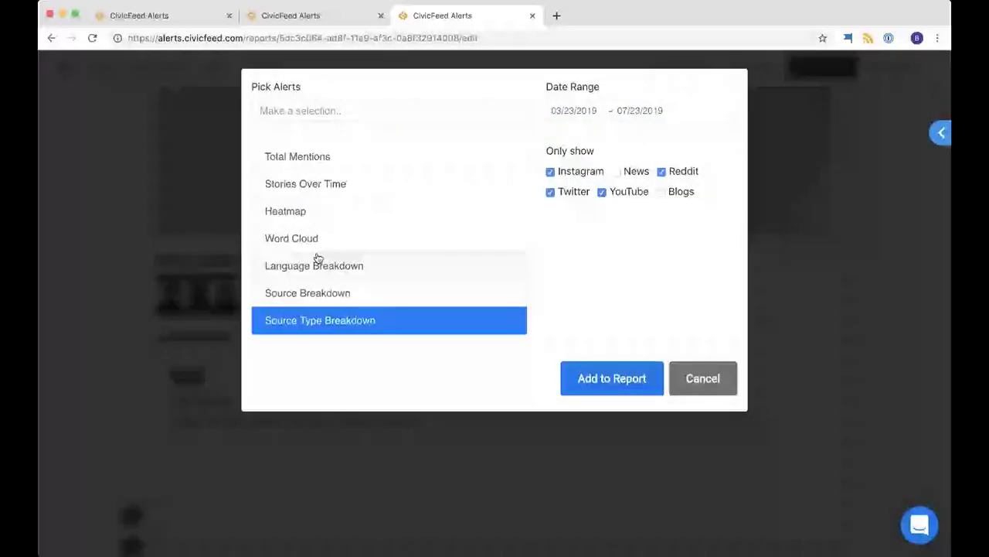
left_click(409, 111)
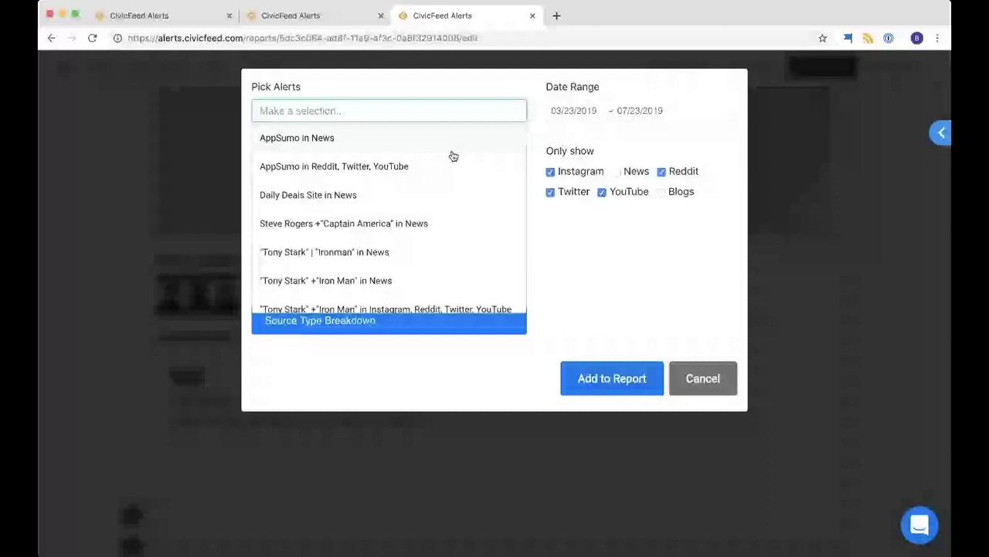
left_click(325, 280)
left_click(611, 374)
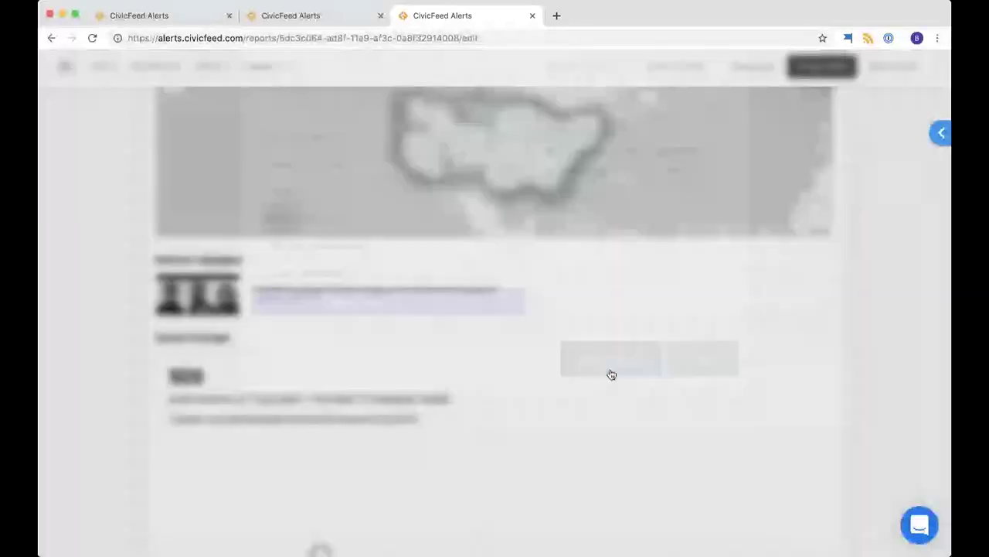
scroll(610, 374, "down", 5)
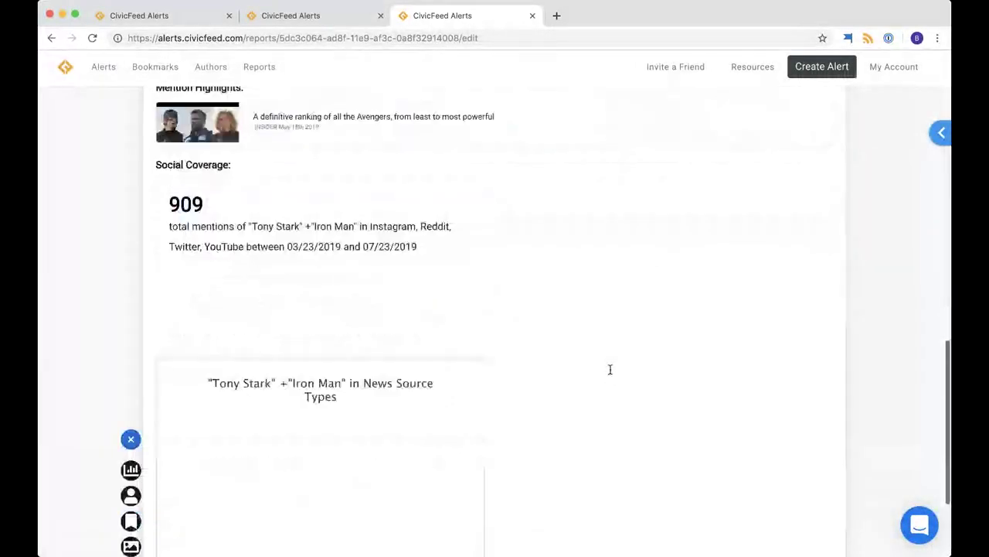
left_click(437, 506)
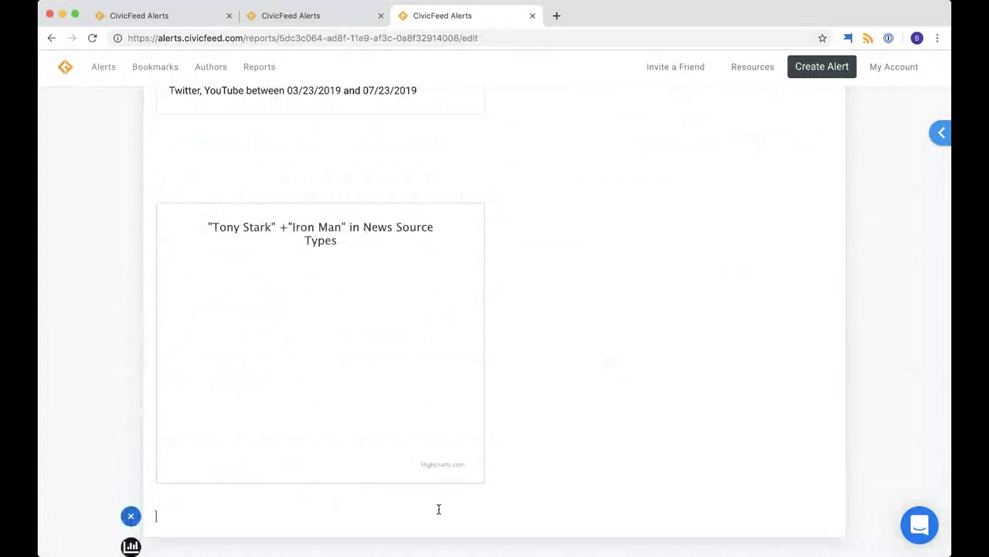
left_click(418, 182)
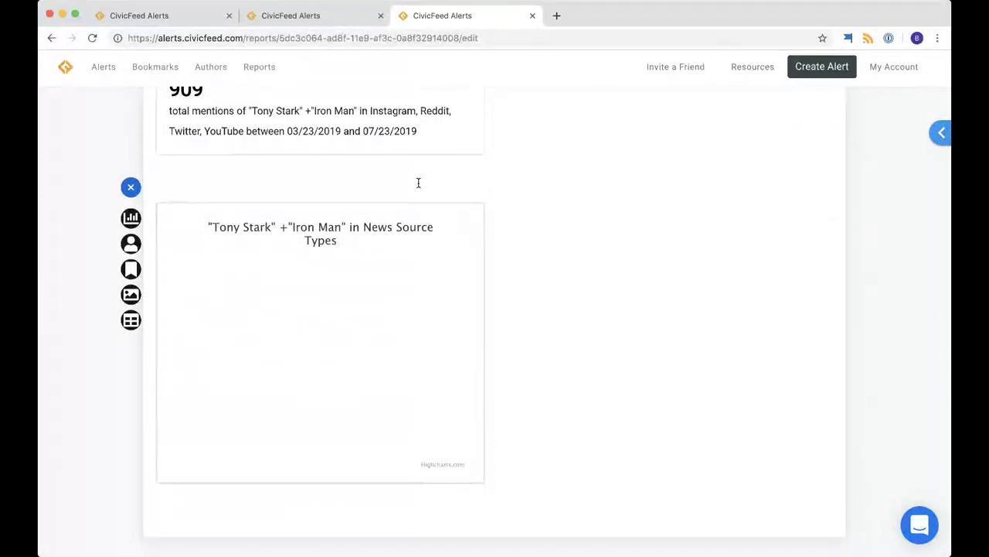
Step: Insert the second, fourth and eighth journalists from the Entertainment Journalists list below the source types chart
left_click(284, 497)
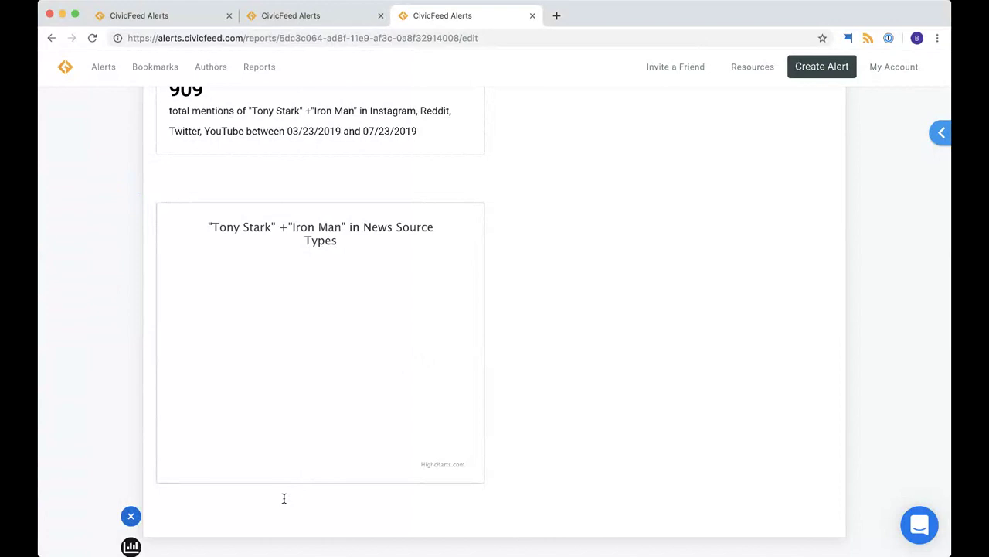
scroll(198, 527, "down", 3)
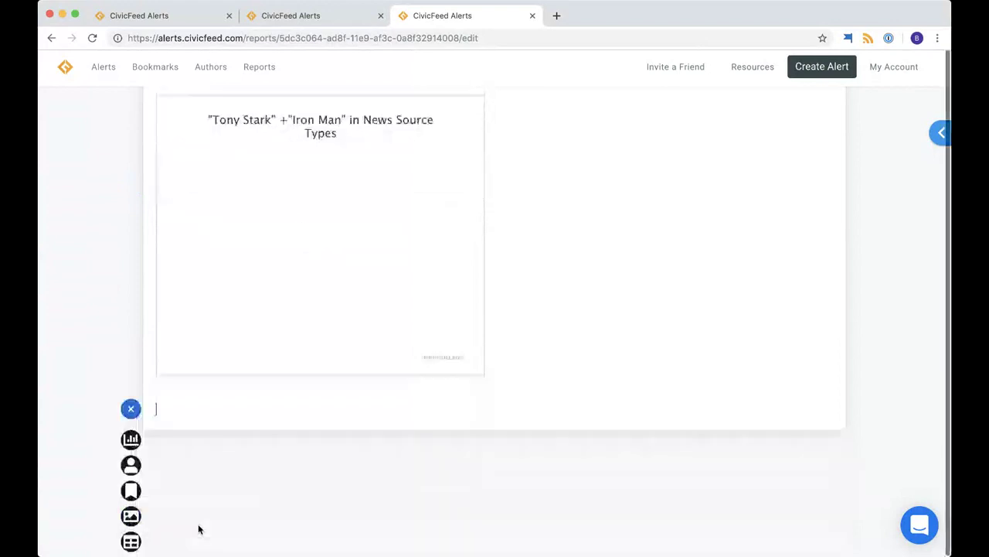
left_click(133, 491)
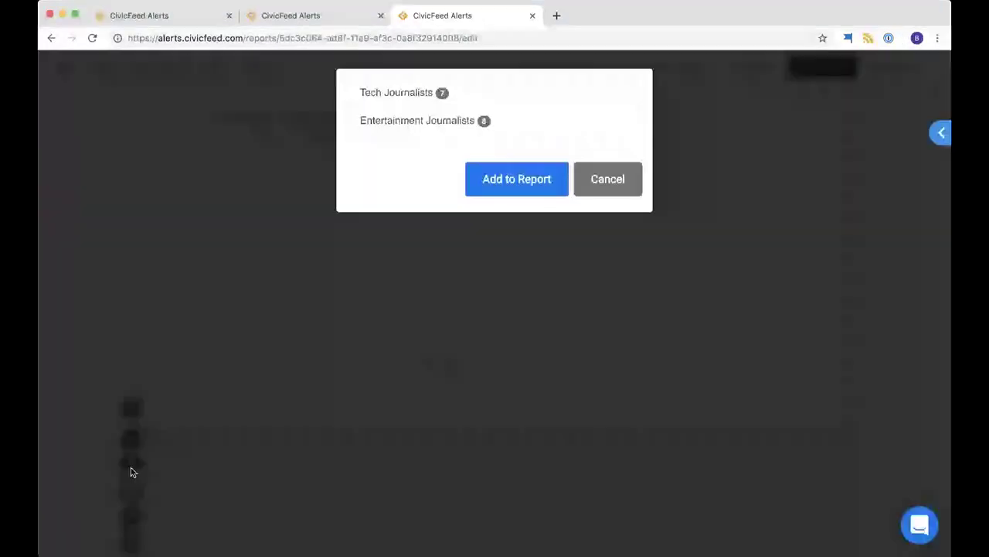
left_click(495, 122)
left_click(494, 124)
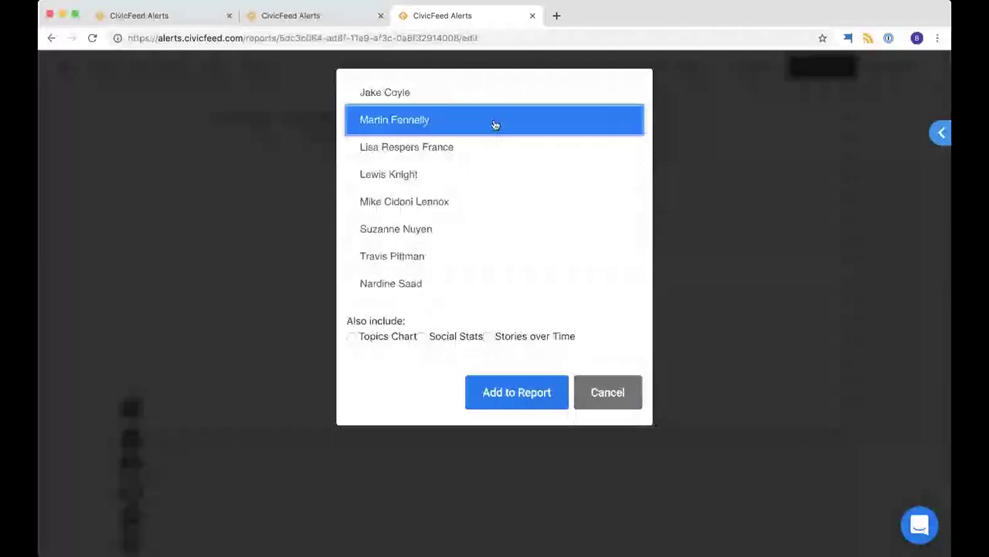
left_click(466, 179)
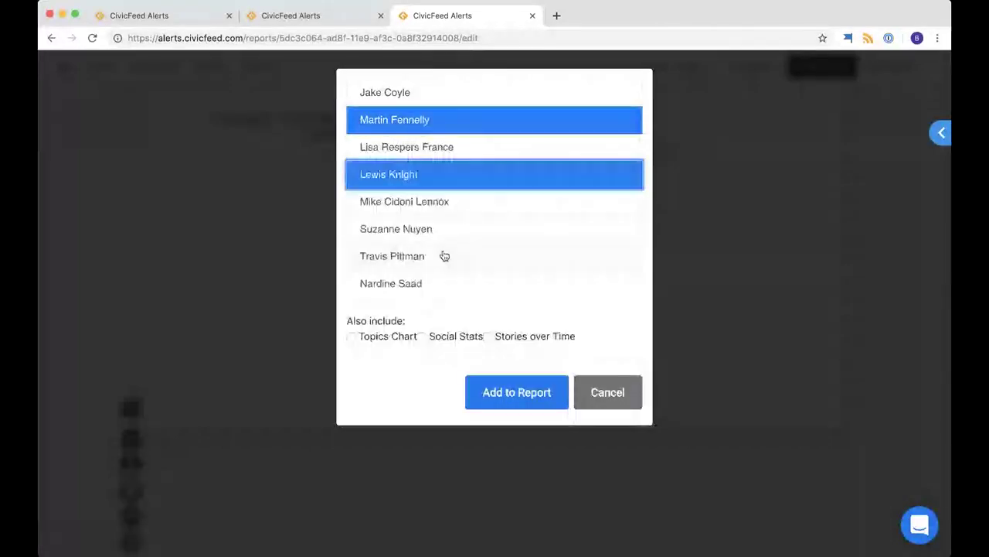
left_click(437, 283)
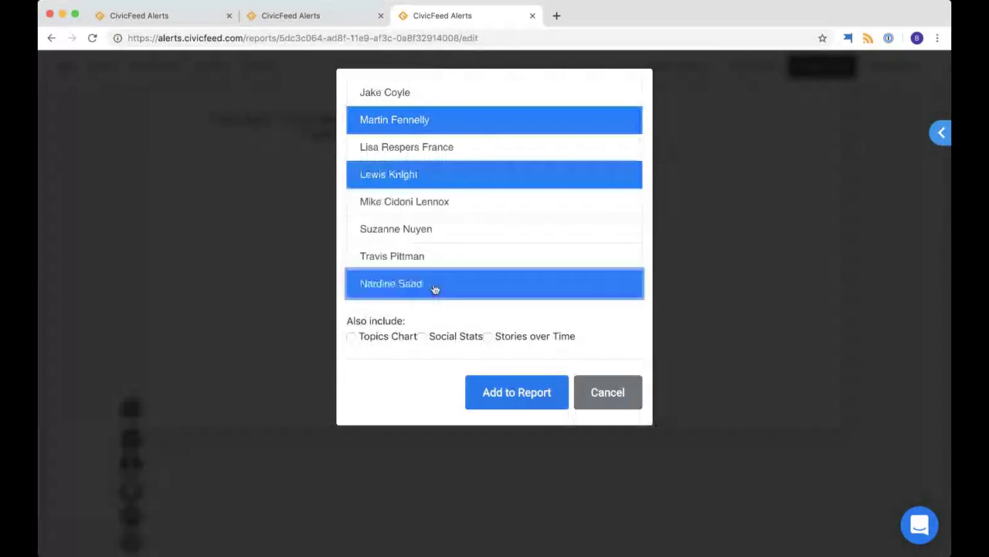
left_click(488, 393)
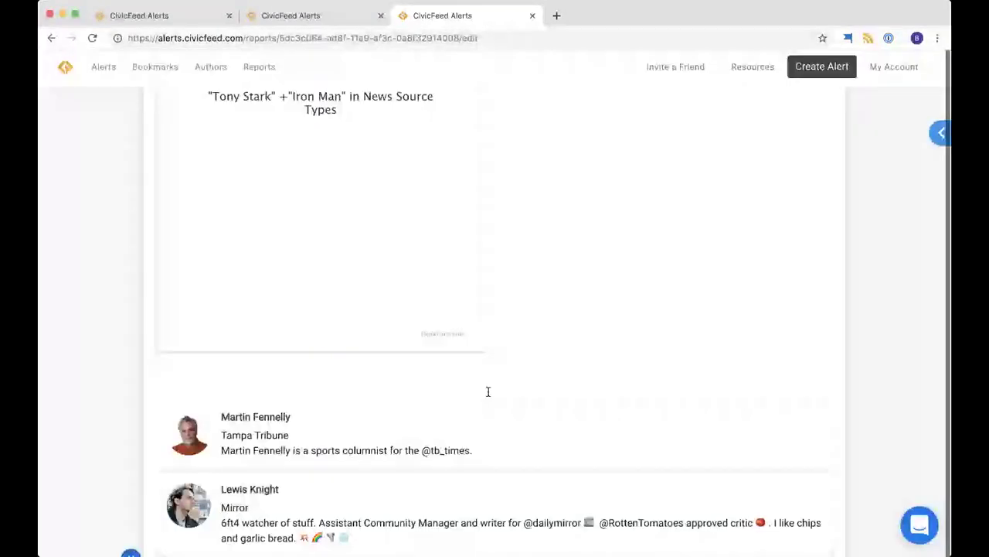
scroll(488, 392, "down", 3)
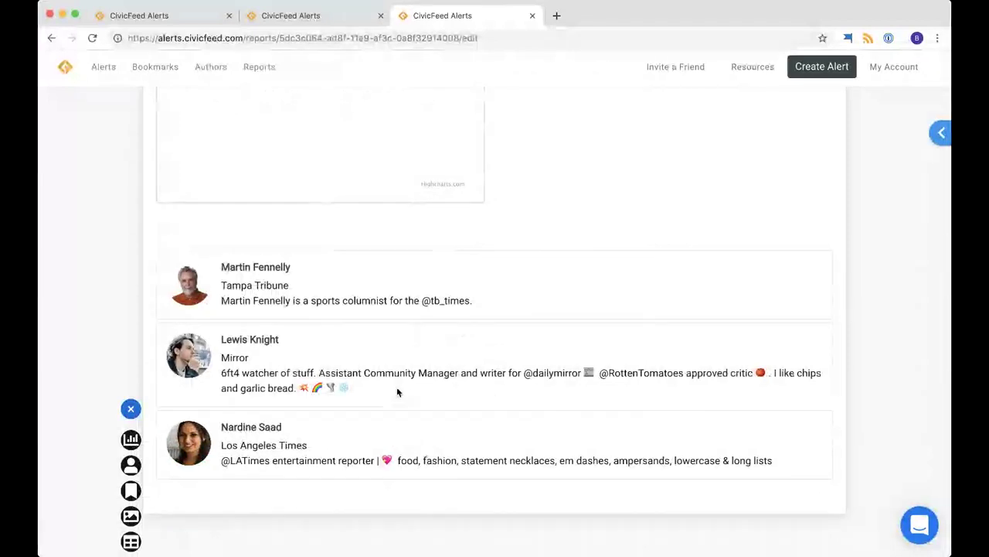
Step: Open the report's share link and review the published mentions total, Stories over time graph and heatmap
scroll(119, 308, "up", 1)
scroll(119, 307, "up", 10)
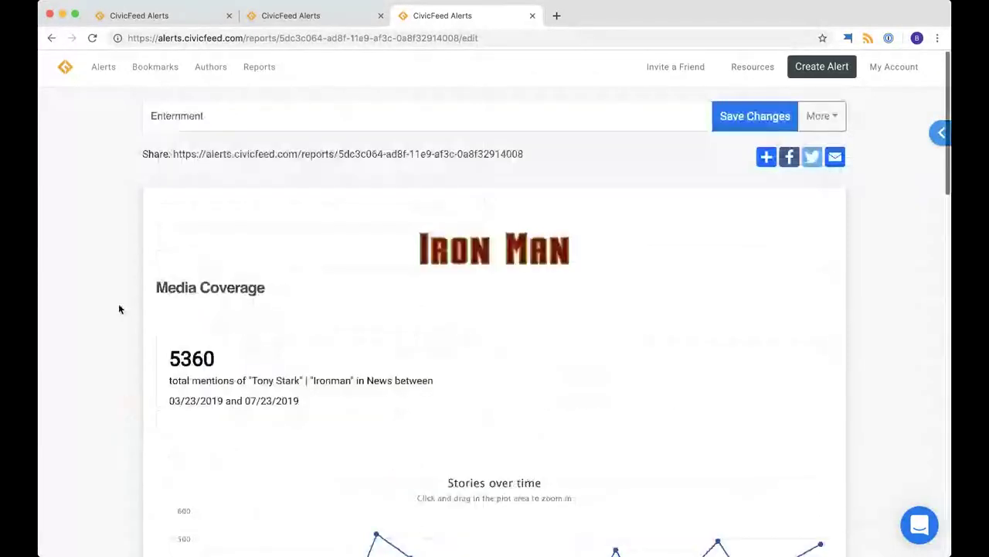
left_click(253, 158)
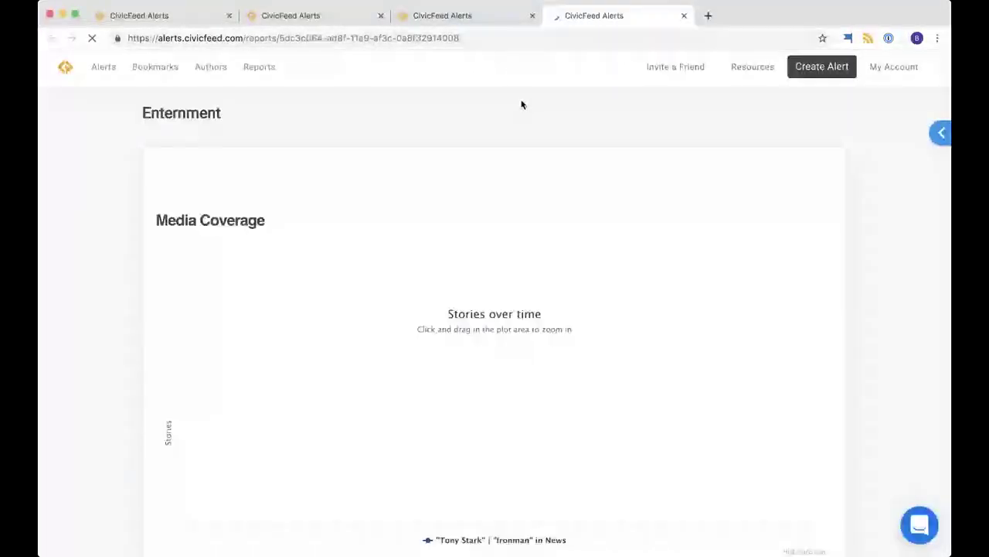
scroll(96, 173, "down", 3)
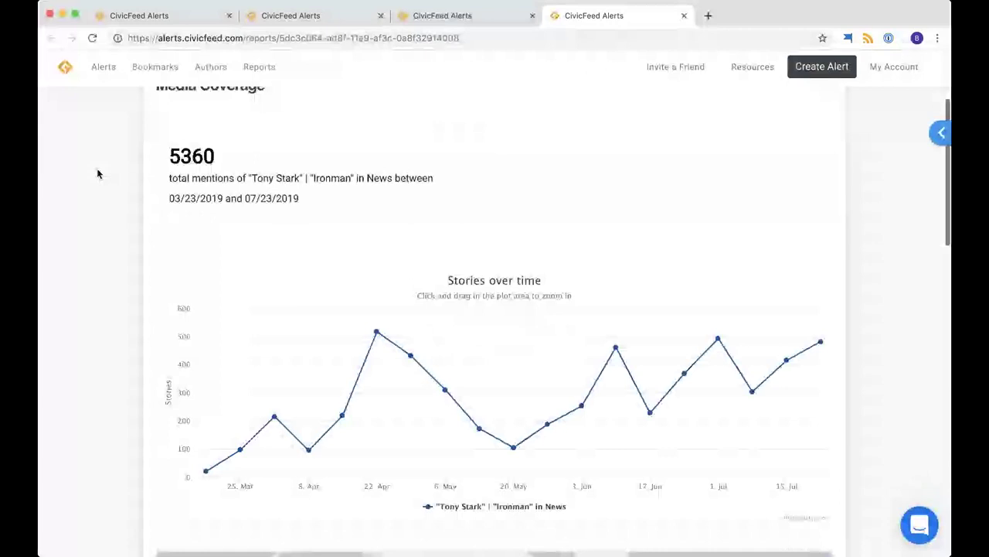
scroll(97, 173, "down", 2)
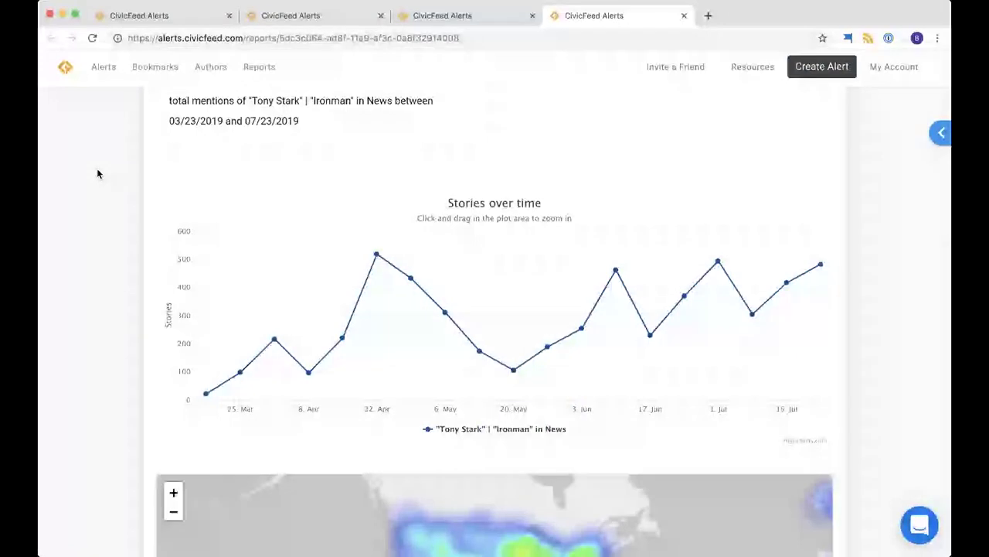
scroll(96, 170, "up", 5)
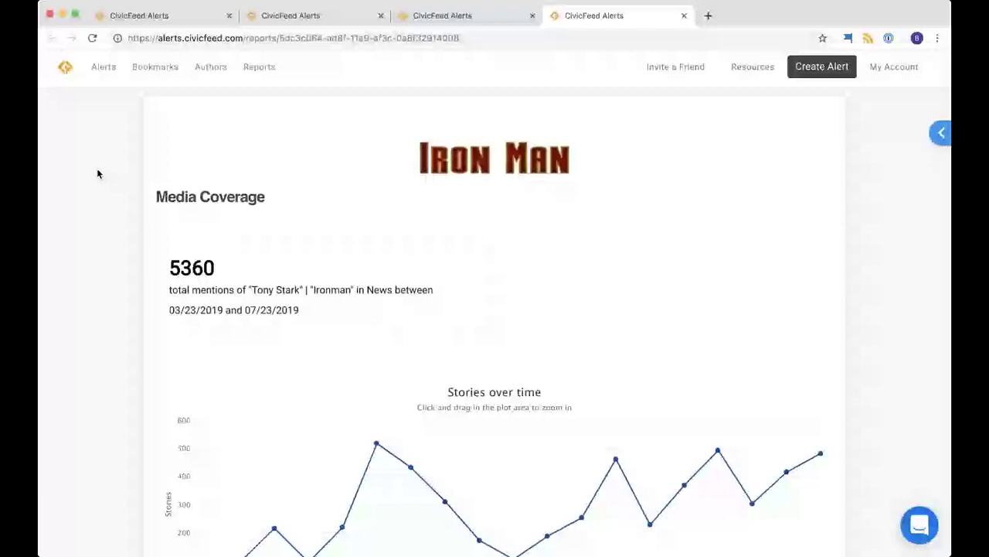
Step: Leave the shared report for the alerts page and open slack-community-invite.civicfeed.com in a new browser tab
left_click(110, 67)
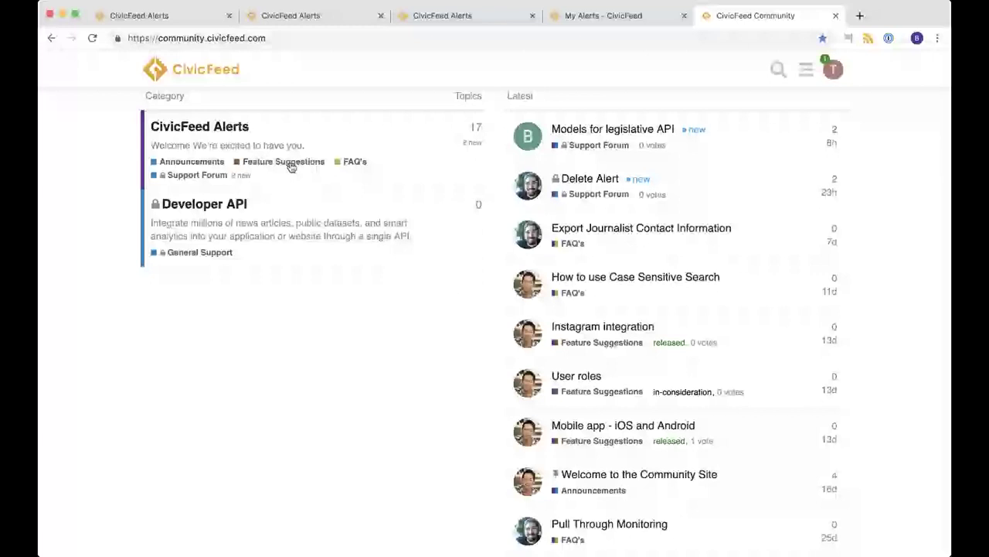
key("super+t")
type("slak")
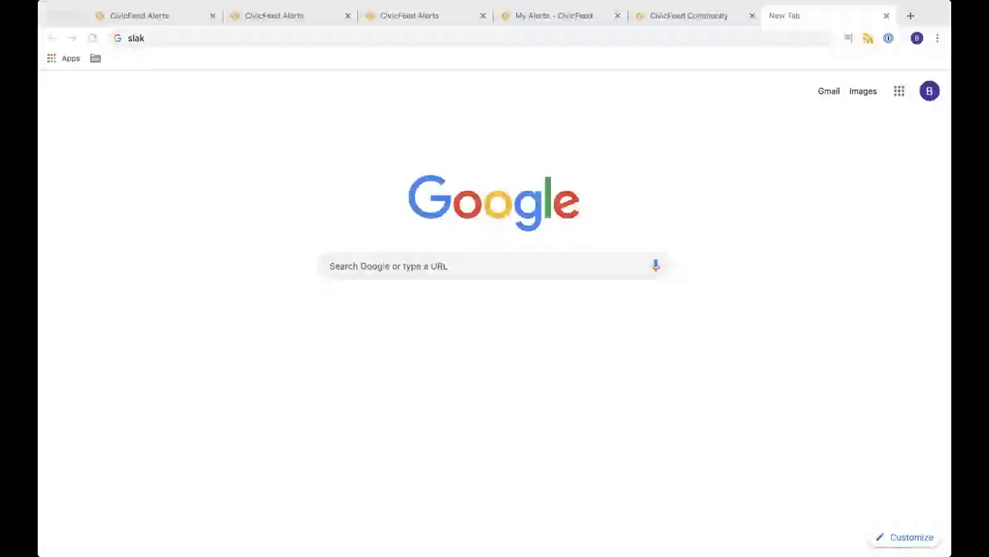
left_click(751, 44)
type("slack-community-invite.civicfeed.com")
key("Return")
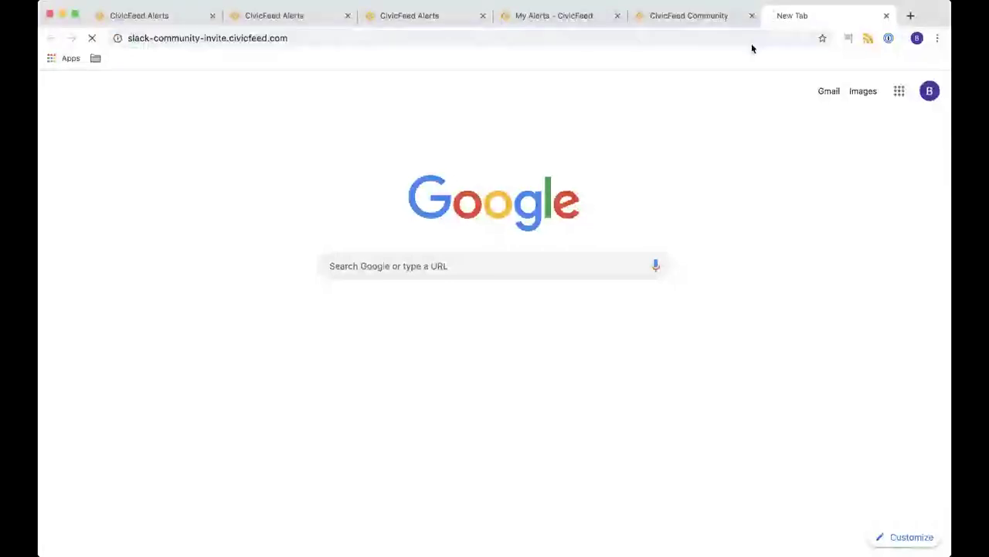